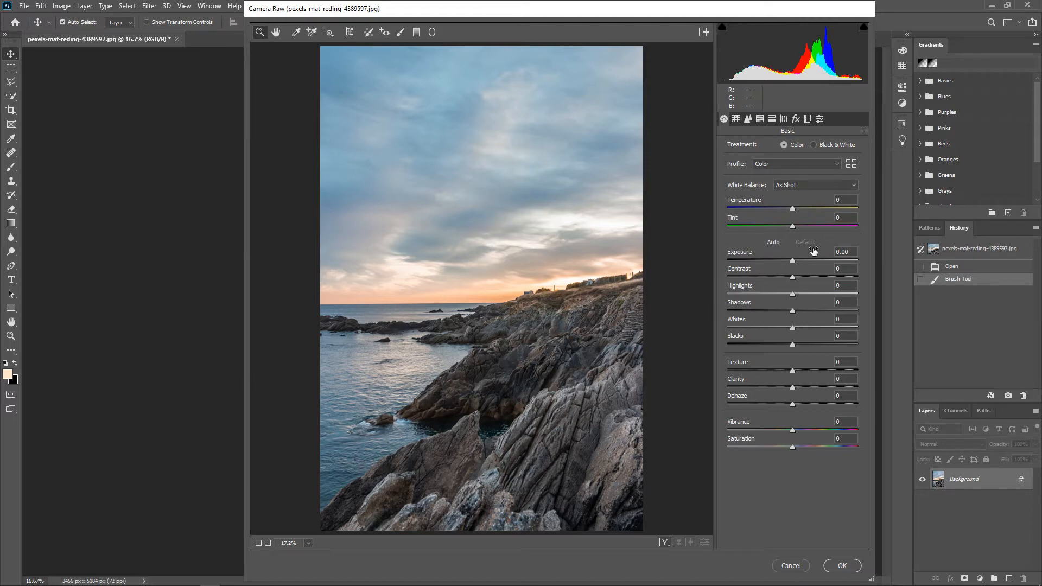
# Step: Set the photo's exposure to +0.24 and its contrast to +21
pyautogui.click(855, 250)
pyautogui.click(844, 252)
pyautogui.moveTo(844, 252); pyautogui.dragTo(848, 251)
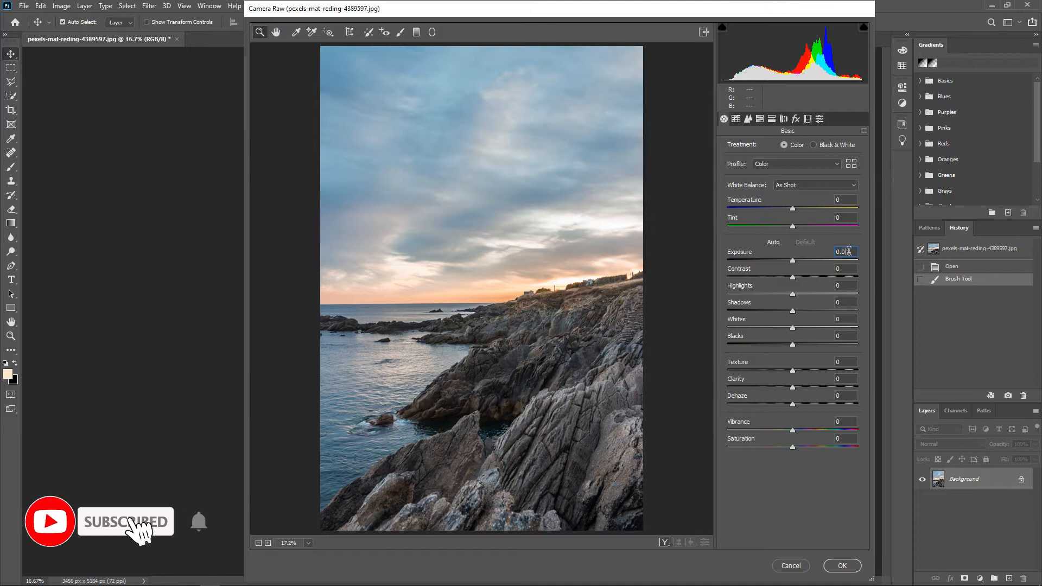
pyautogui.write('24')
pyautogui.click(850, 267)
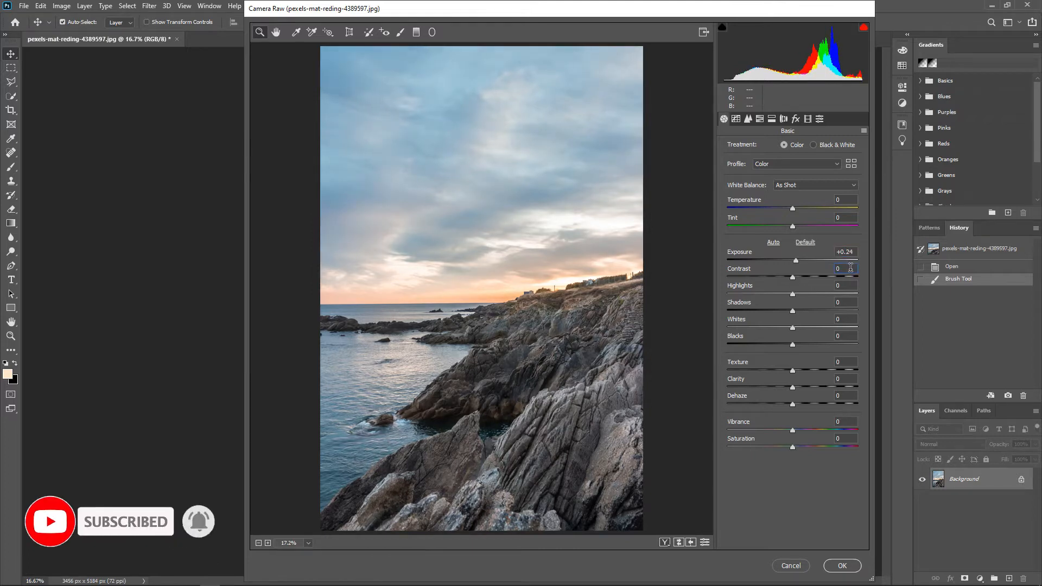
pyautogui.press('BackSpace')
pyautogui.write('21')
pyautogui.press('Tab')
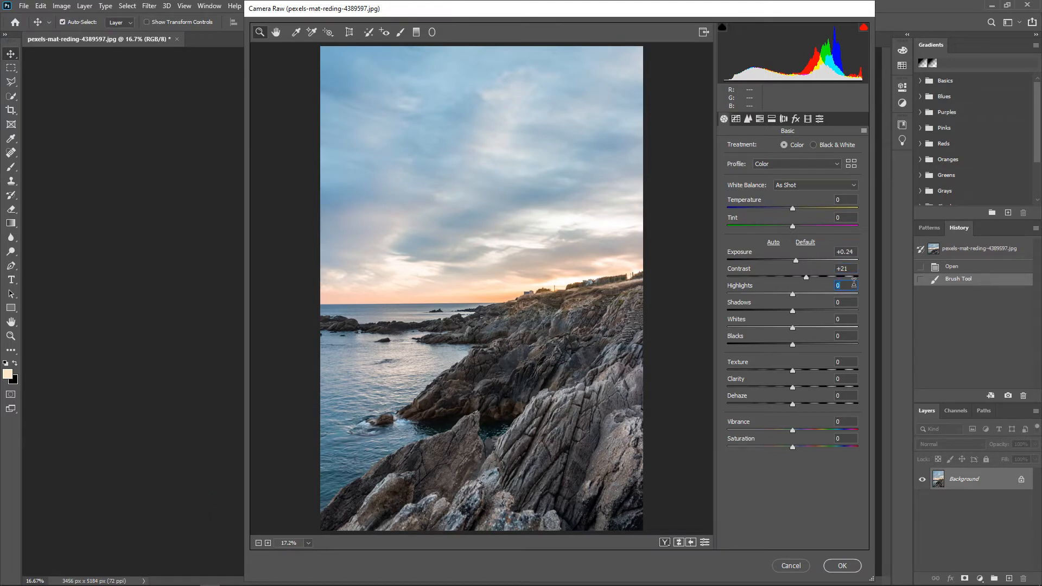
# Step: Set the basic highlights adjustment to +14 and the shadows to +21
pyautogui.write('14')
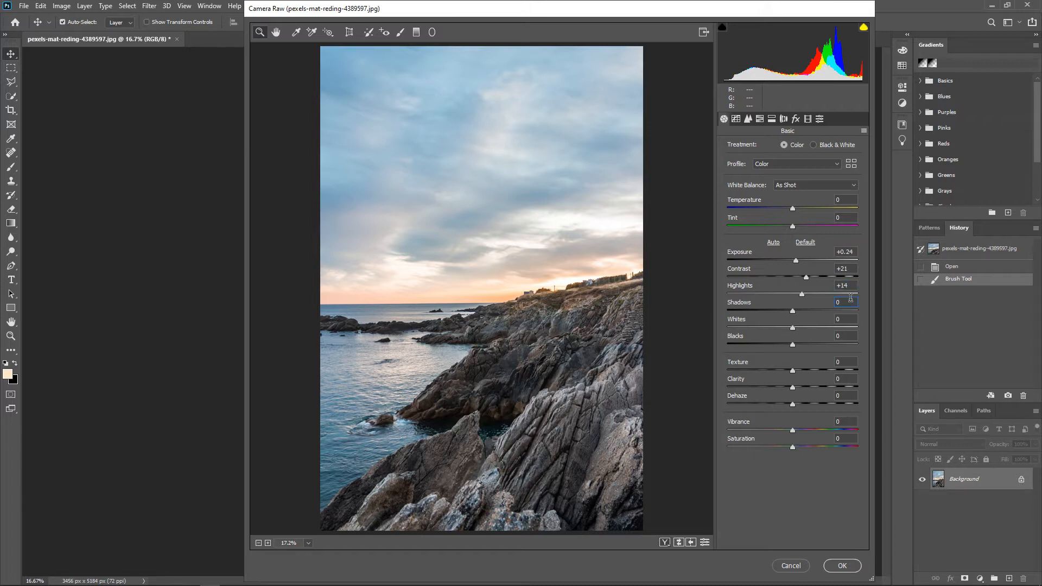
pyautogui.write('21')
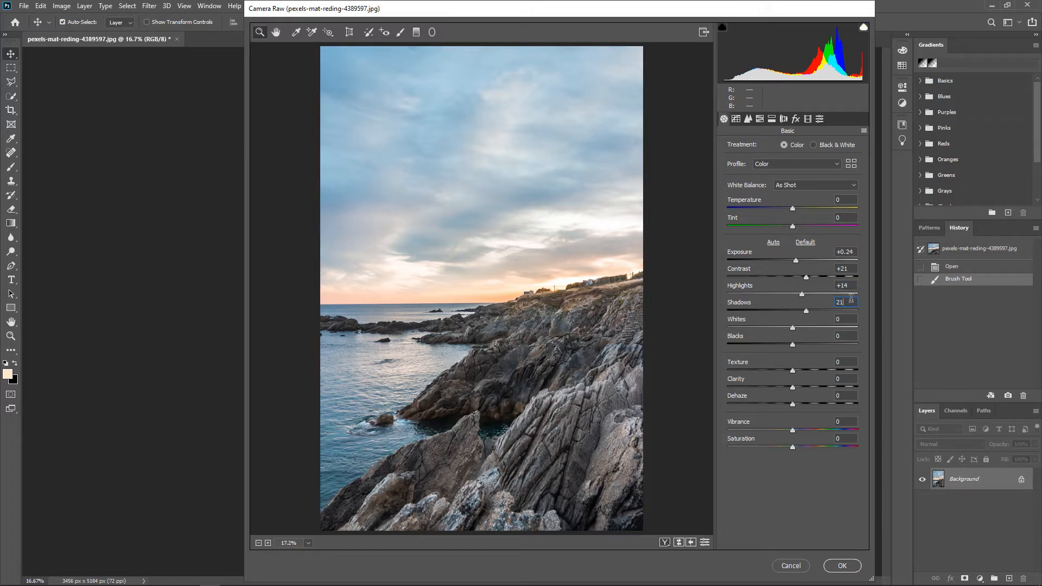
pyautogui.press('Tab')
# Step: Set the whites to +14 and the blacks to -17
pyautogui.write('14')
pyautogui.click(845, 336)
pyautogui.write('1')
pyautogui.press('BackSpace')
pyautogui.press('BackSpace')
pyautogui.press('BackSpace')
# Step: Set the texture to +2 and the clarity to +45
pyautogui.click(853, 363)
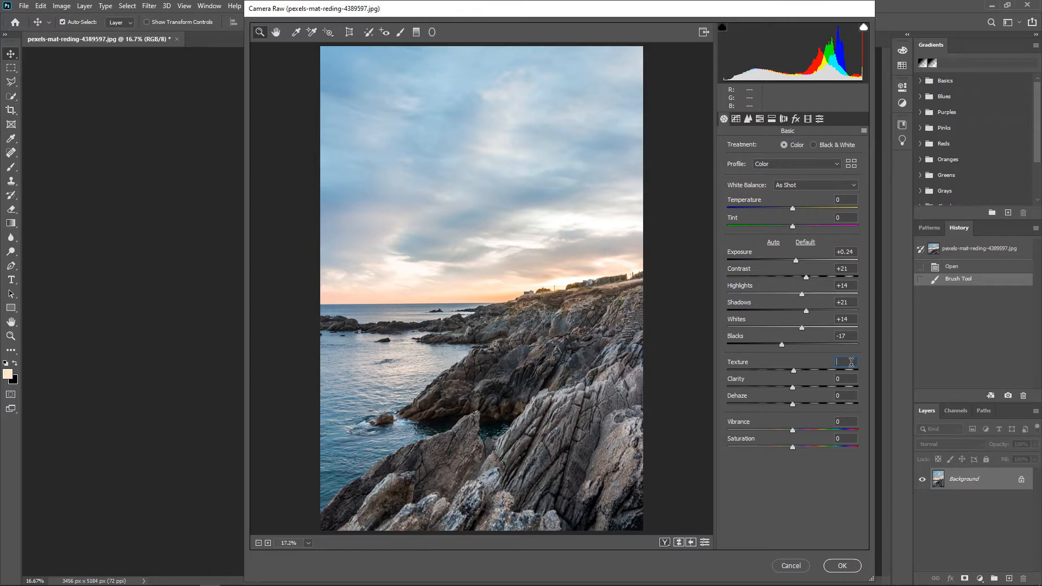
pyautogui.click(843, 380)
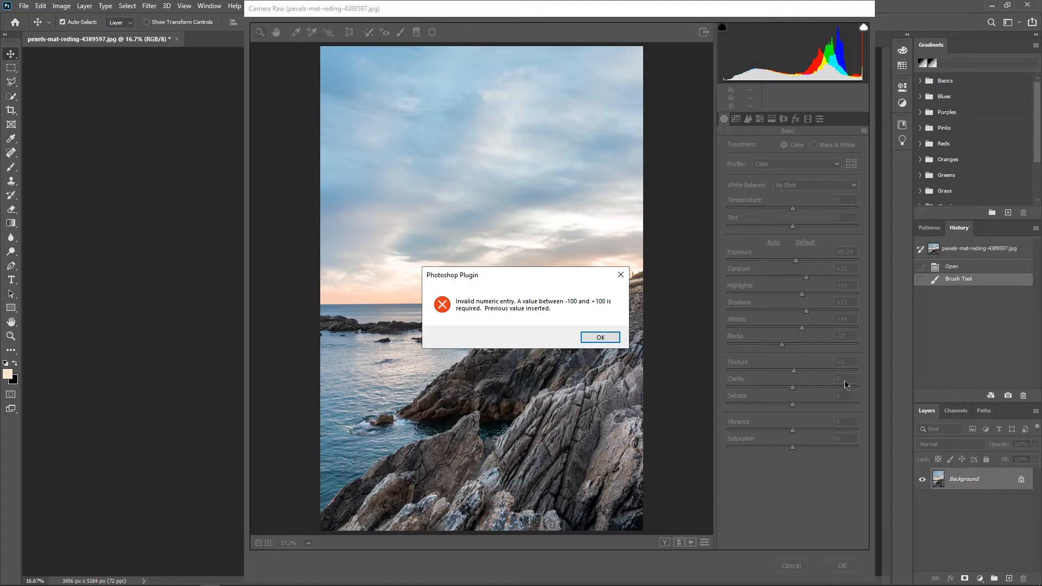
pyautogui.click(600, 337)
pyautogui.click(844, 378)
pyautogui.write('40')
pyautogui.press('BackSpace')
pyautogui.press('BackSpace')
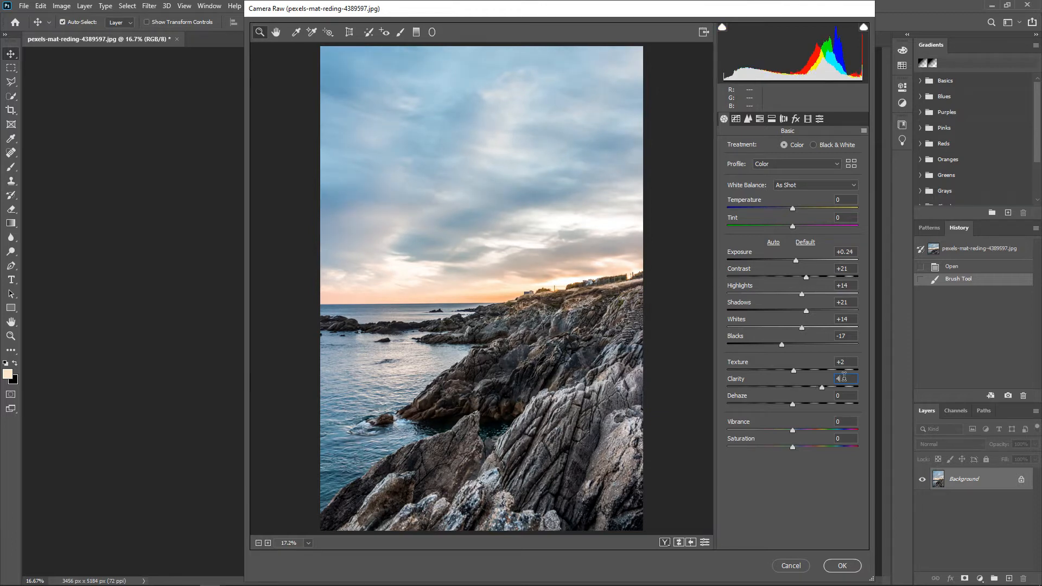
pyautogui.write('45')
# Step: Set the dehaze amount to +25
pyautogui.click(847, 395)
pyautogui.write('4')
pyautogui.write('2')
pyautogui.write('4')
pyautogui.press('BackSpace')
pyautogui.write('4')
pyautogui.press('BackSpace')
pyautogui.write('5')
pyautogui.press('BackSpace')
pyautogui.write('5')
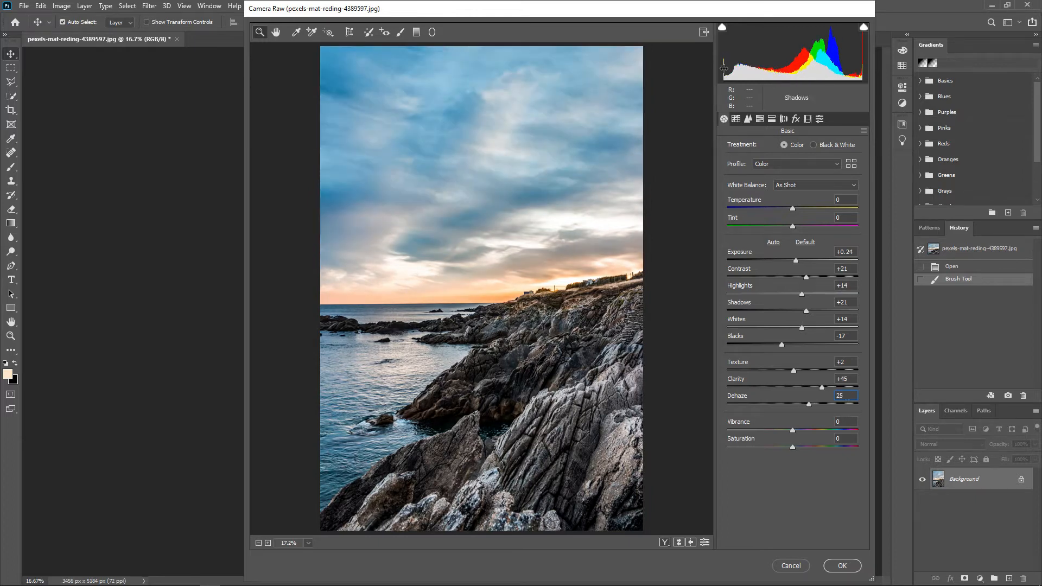
# Step: Add two points to the RGB point tone curve, at input 64, output 64 and at input 127, output 125
pyautogui.click(736, 119)
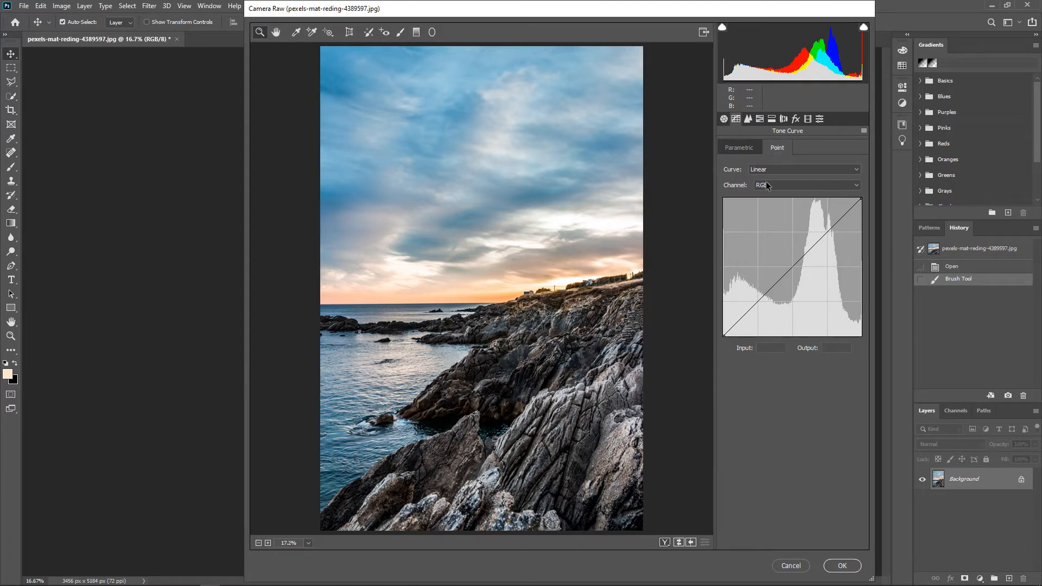
pyautogui.click(741, 148)
pyautogui.click(771, 149)
pyautogui.click(757, 150)
pyautogui.click(777, 151)
pyautogui.click(735, 149)
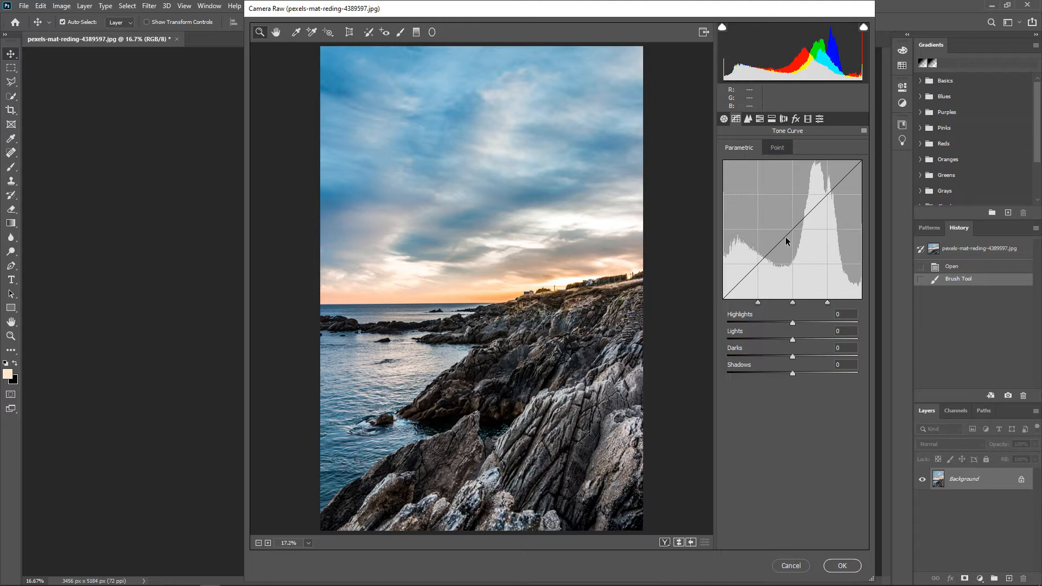
pyautogui.click(776, 150)
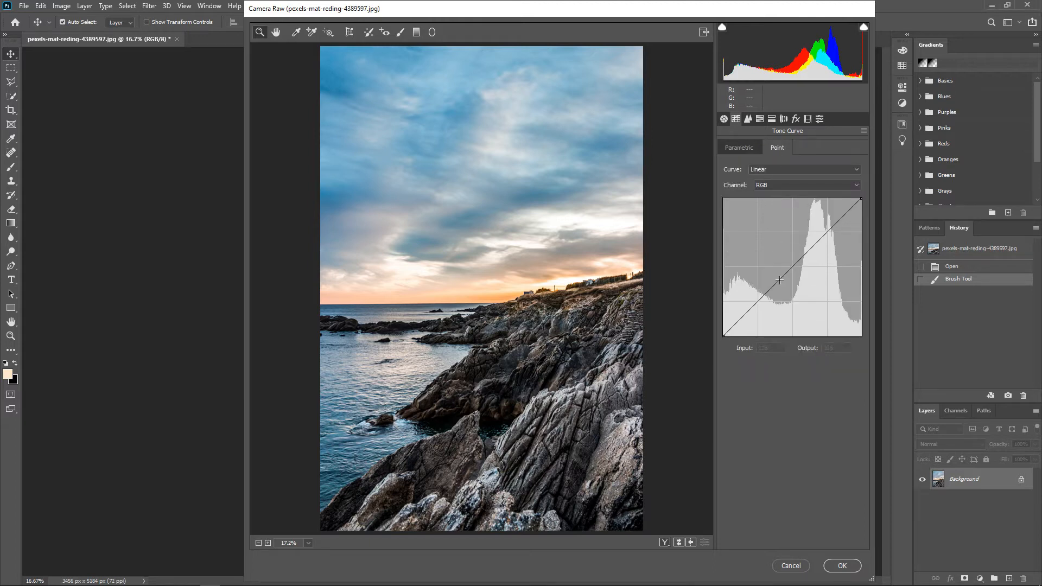
pyautogui.click(758, 302)
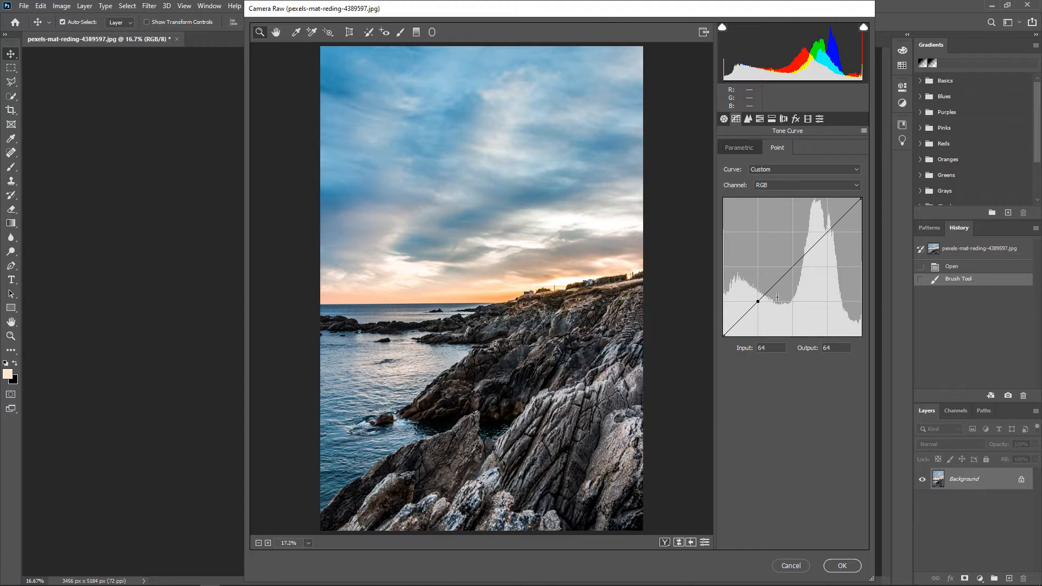
pyautogui.click(792, 267)
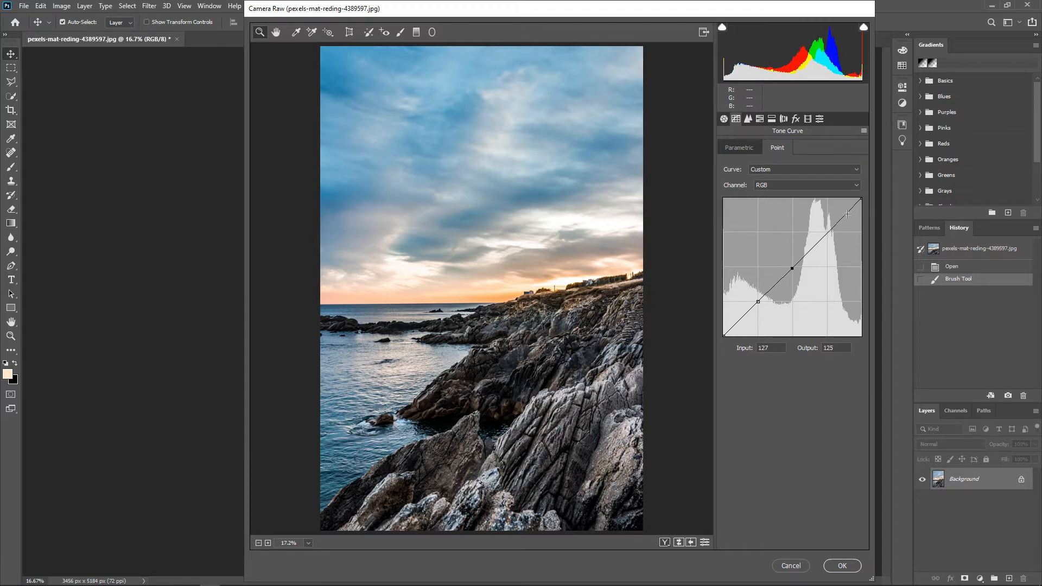
# Step: Add a highlight point to the tone curve at input 201, output 183, and move the shadow point to input 60, output 66
pyautogui.click(831, 233)
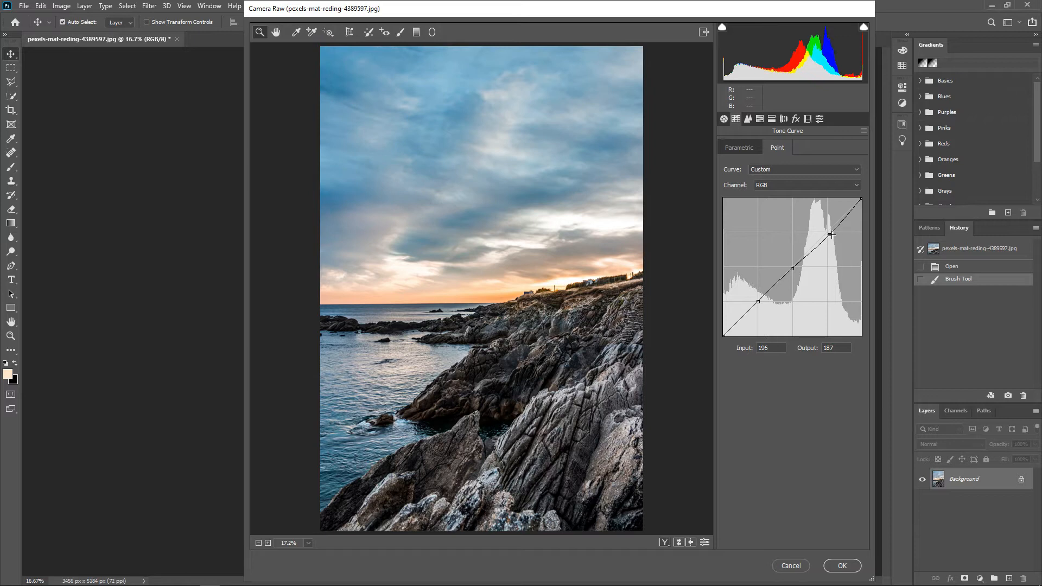
pyautogui.moveTo(830, 235)
pyautogui.mouseDown()
pyautogui.moveTo(828, 225)
pyautogui.moveTo(831, 235)
pyautogui.mouseUp()
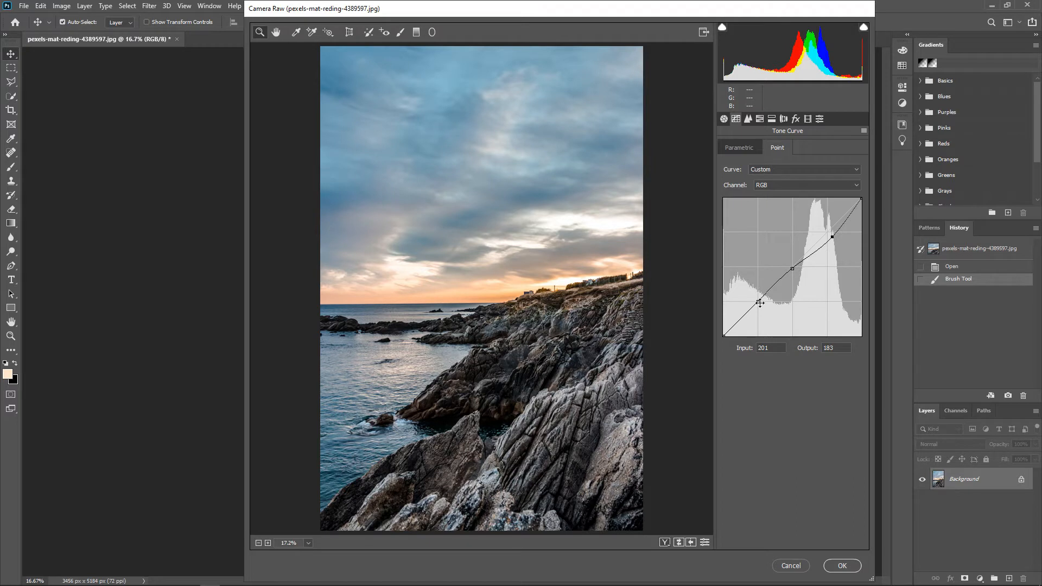
pyautogui.moveTo(758, 302); pyautogui.dragTo(756, 300)
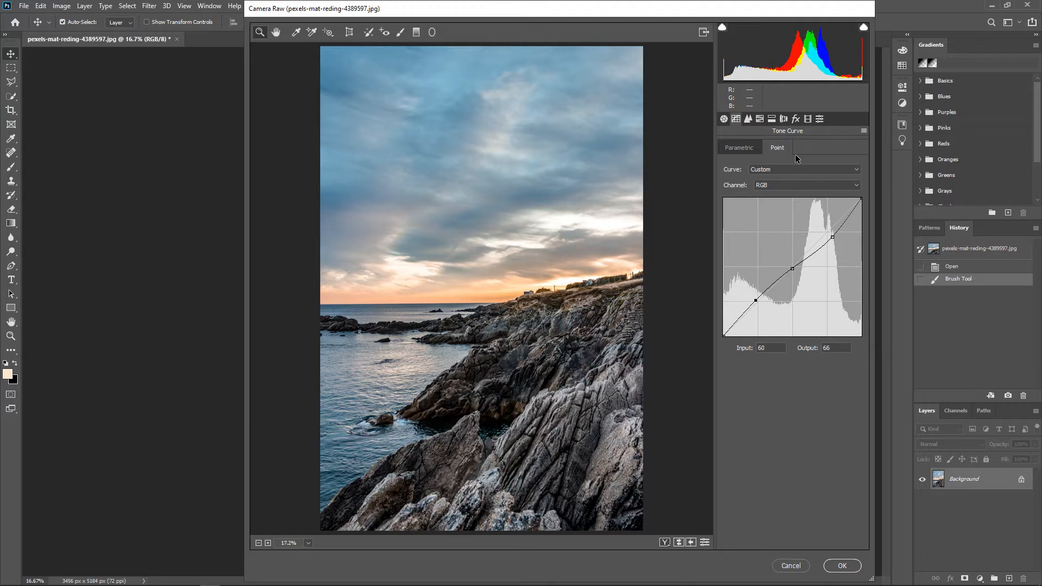
# Step: Set sharpening to amount 55 and radius 1.4, and noise reduction to luminance 12 and color 21
pyautogui.click(749, 117)
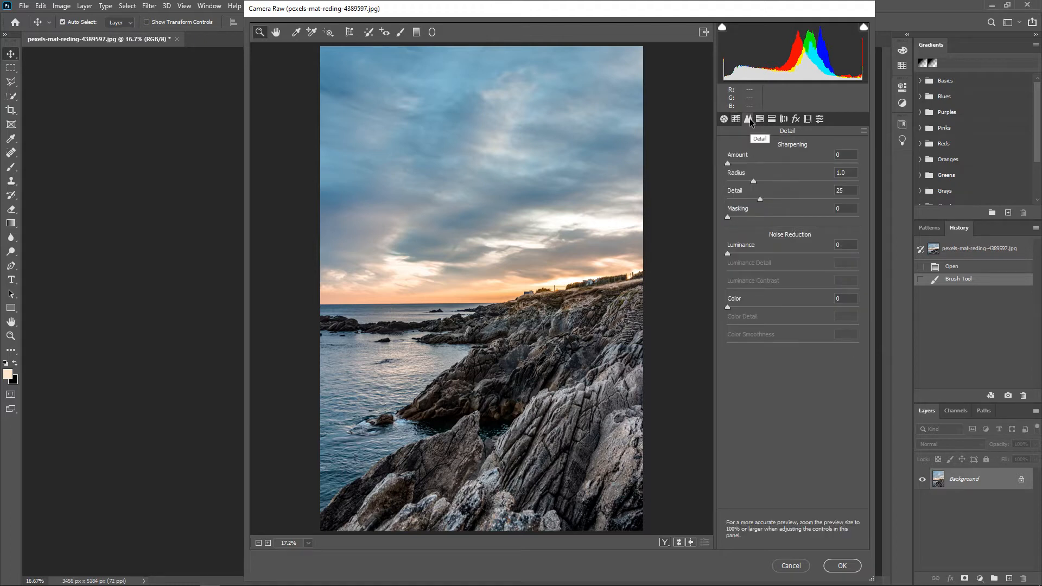
pyautogui.click(844, 152)
pyautogui.write('55')
pyautogui.click(842, 171)
pyautogui.moveTo(760, 251)
pyautogui.mouseDown()
pyautogui.moveTo(798, 250)
pyautogui.moveTo(745, 252)
pyautogui.mouseUp()
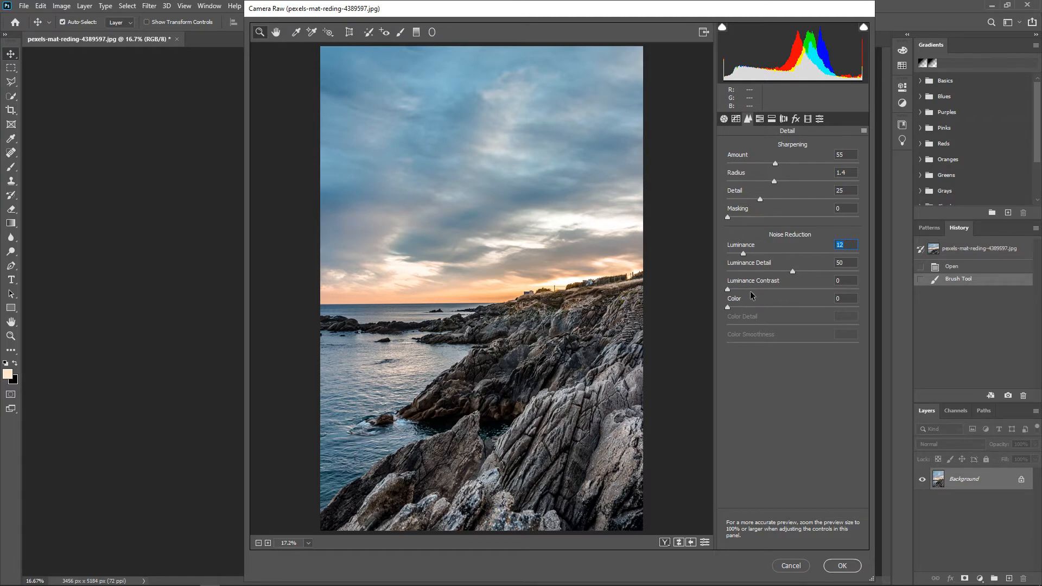
pyautogui.moveTo(753, 307); pyautogui.dragTo(759, 307)
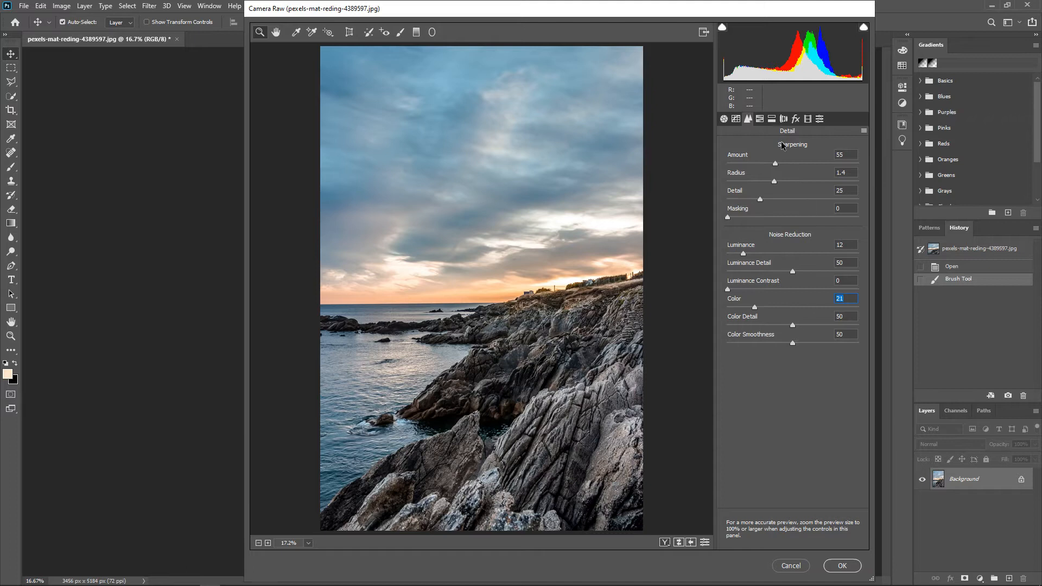
# Step: Shift the HSL hue of the reds to -11 and of the oranges to -13
pyautogui.click(761, 122)
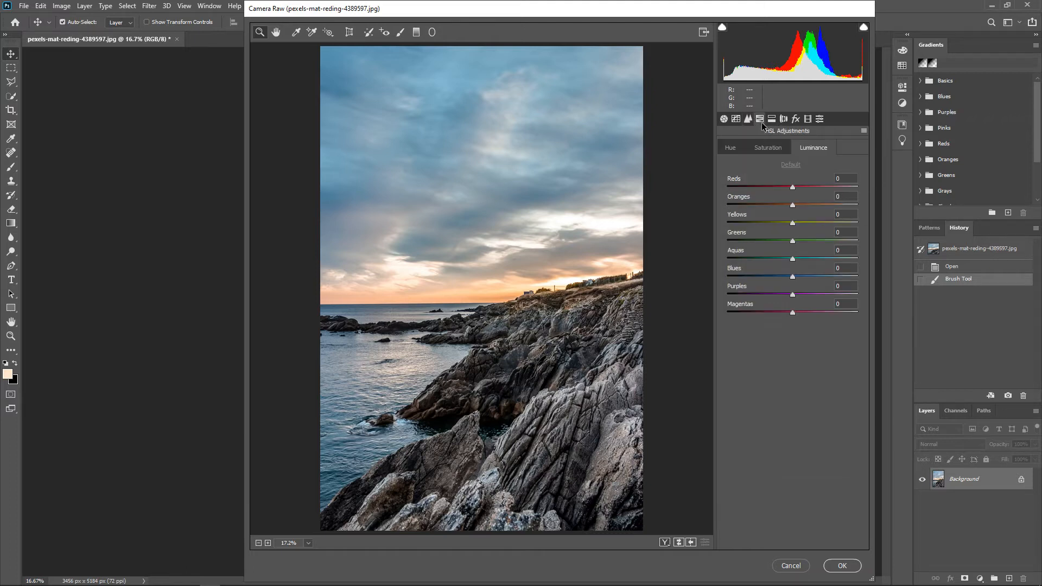
pyautogui.click(731, 147)
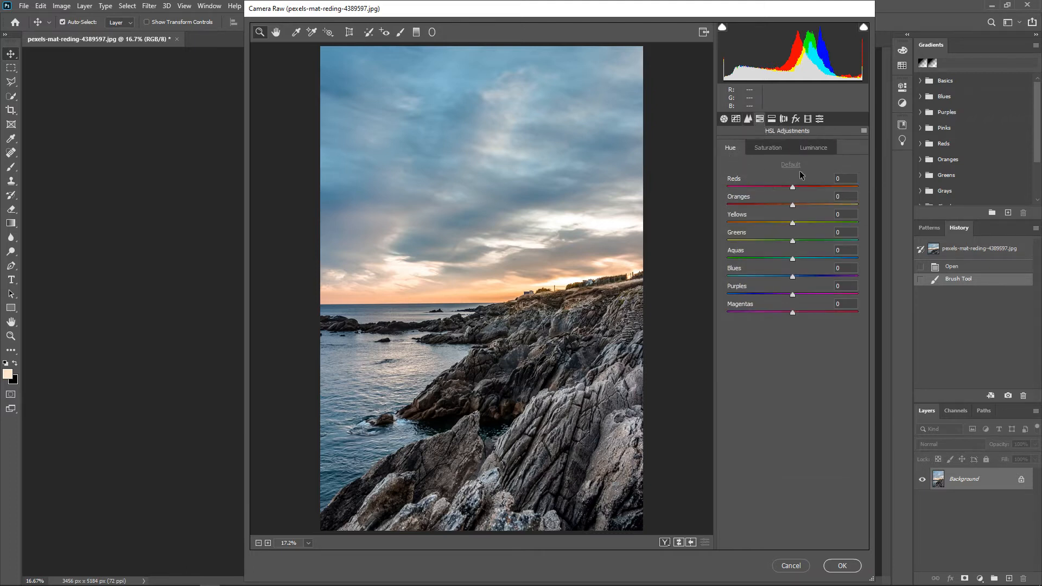
pyautogui.moveTo(792, 189); pyautogui.dragTo(785, 189)
pyautogui.moveTo(792, 206); pyautogui.dragTo(783, 206)
# Step: Shift the hue of the greens to +61, the aquas to +43 and the blues to -15
pyautogui.moveTo(794, 241); pyautogui.dragTo(833, 241)
pyautogui.moveTo(800, 260); pyautogui.dragTo(819, 258)
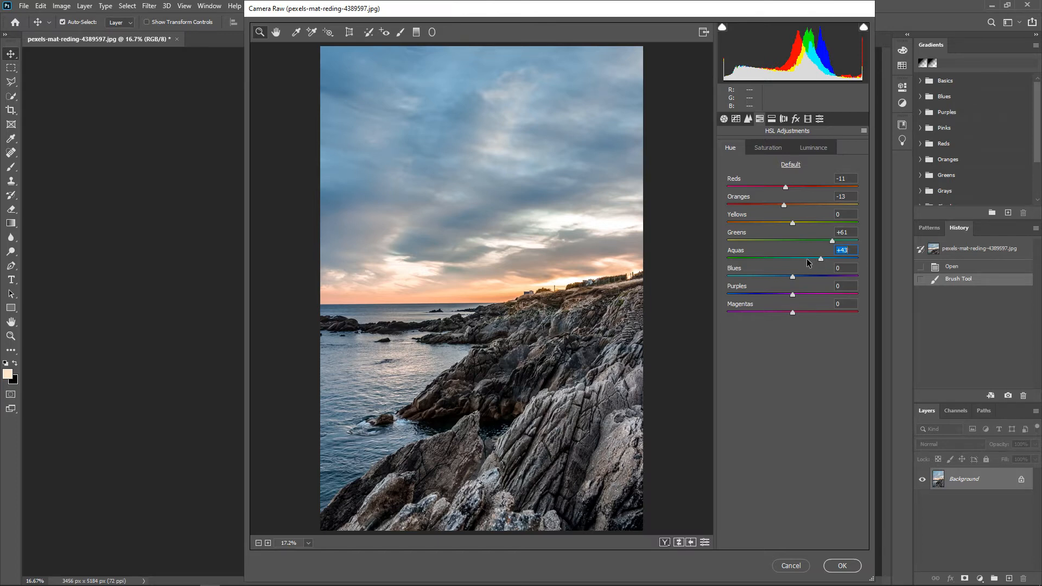
pyautogui.moveTo(793, 277); pyautogui.dragTo(782, 277)
# Step: Shift the magentas hue to +100 and compare the edit with the original, ending on the vertically split before/after view
pyautogui.click(666, 542)
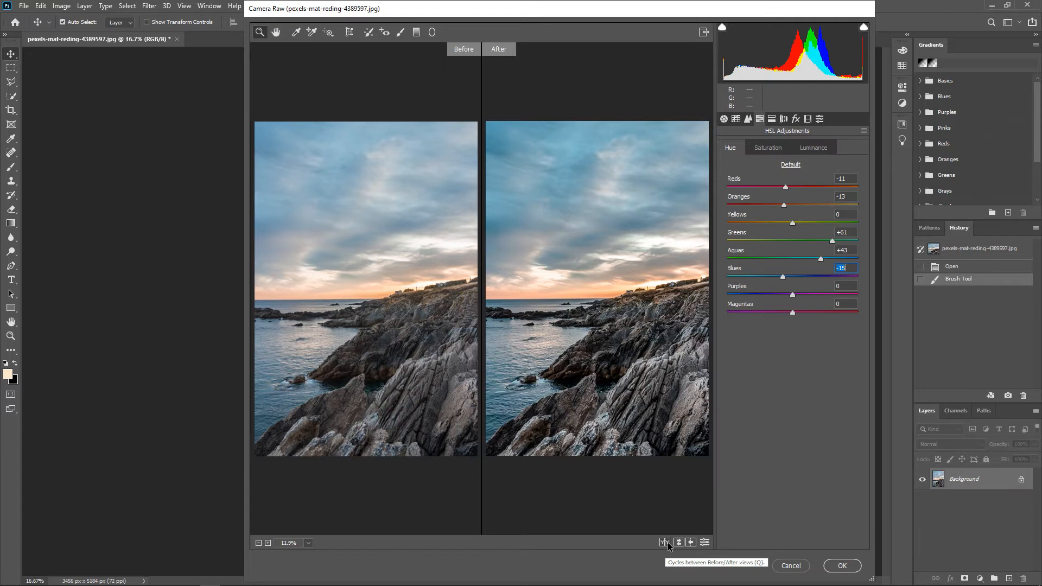
pyautogui.click(668, 542)
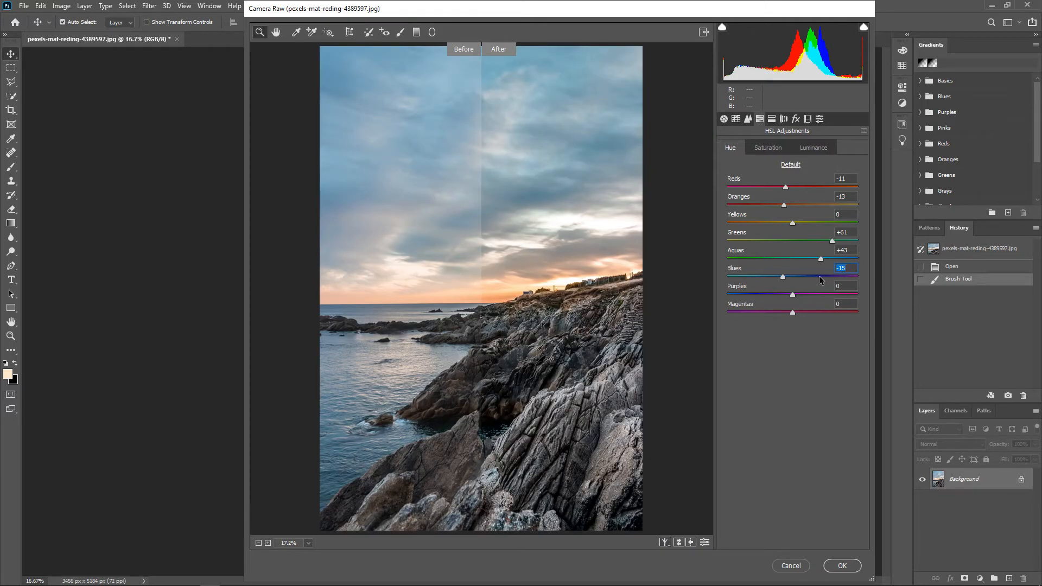
pyautogui.moveTo(792, 312); pyautogui.dragTo(914, 303)
pyautogui.click(666, 542)
pyautogui.click(665, 542)
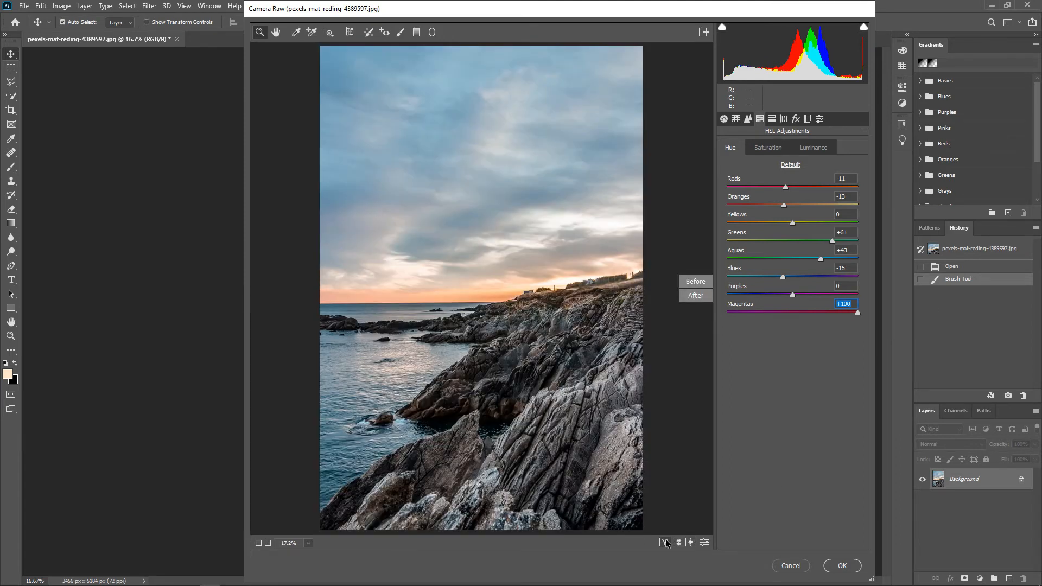
pyautogui.click(665, 542)
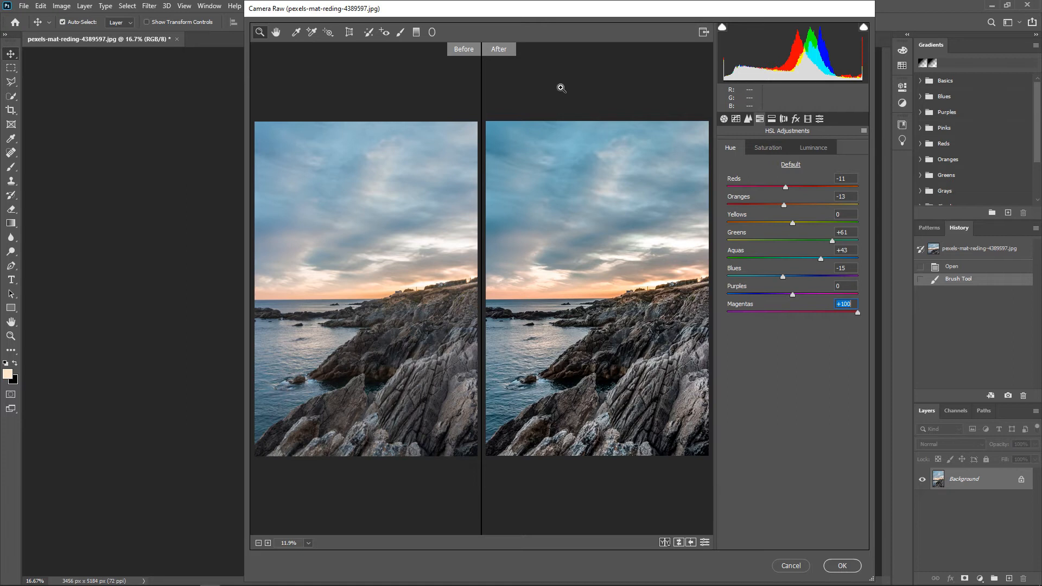
pyautogui.click(664, 542)
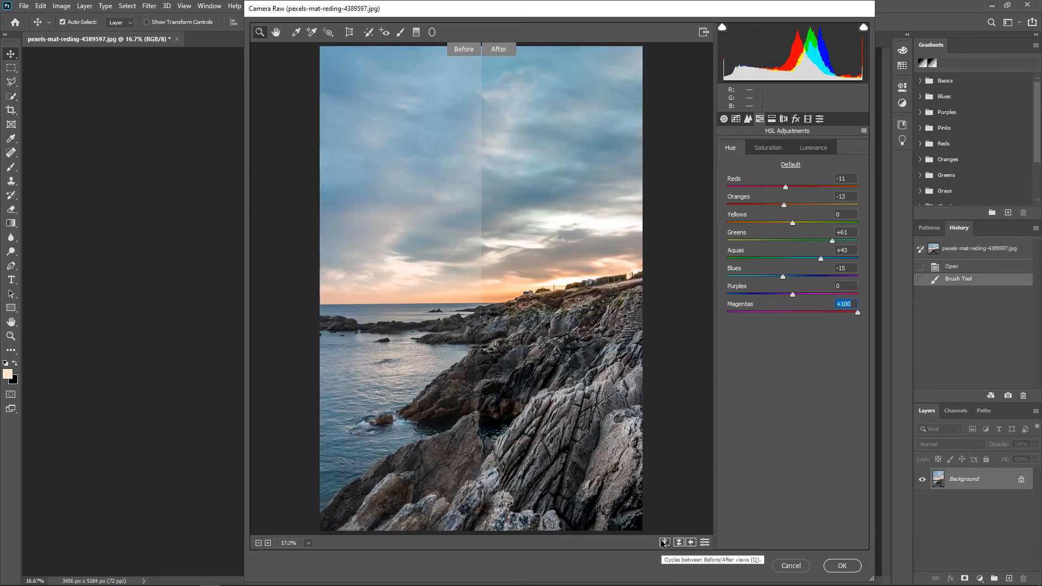
pyautogui.click(770, 119)
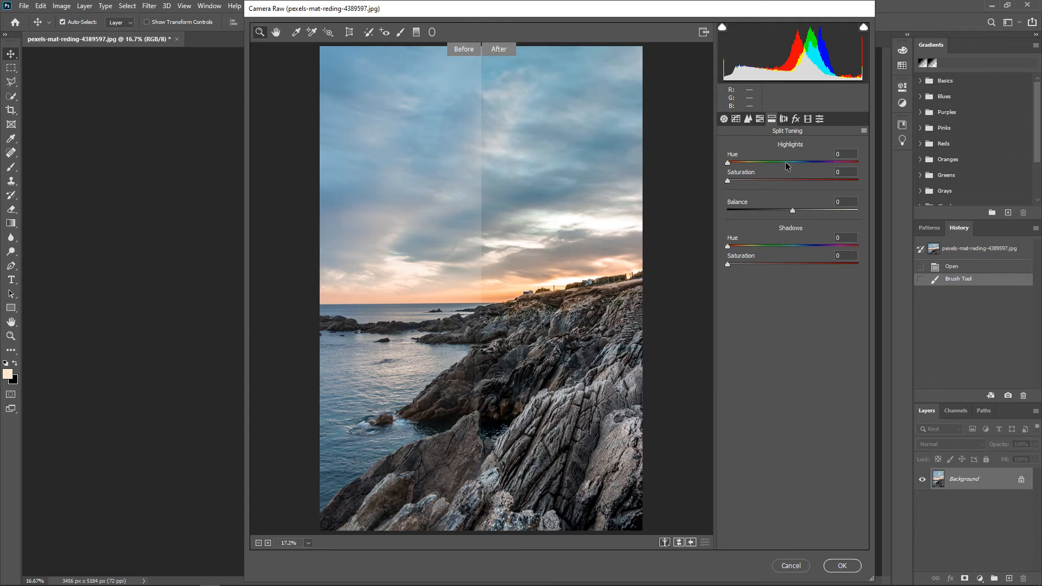
pyautogui.moveTo(782, 164); pyautogui.dragTo(731, 164)
pyautogui.moveTo(728, 181); pyautogui.dragTo(804, 183)
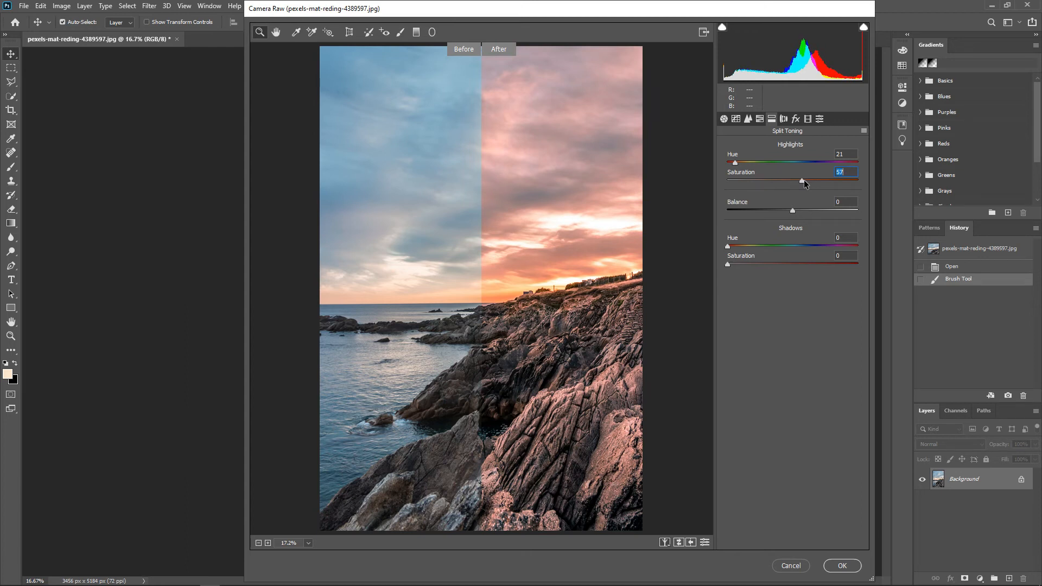
pyautogui.moveTo(804, 179); pyautogui.dragTo(717, 173)
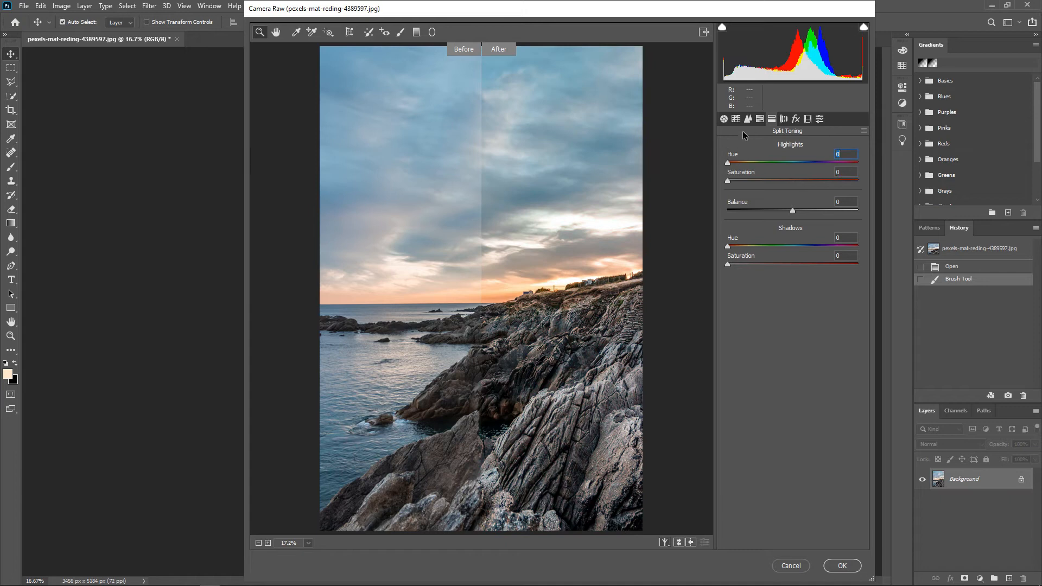
pyautogui.click(759, 119)
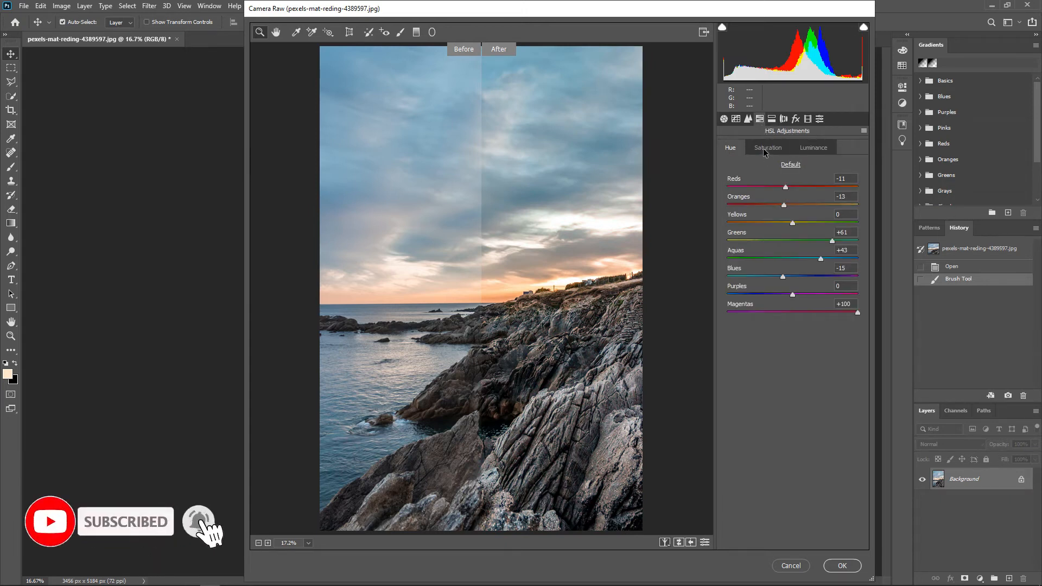
# Step: Split-tone the highlights with hue 24 and saturation 40, and return the preview to the single edited image
pyautogui.click(771, 119)
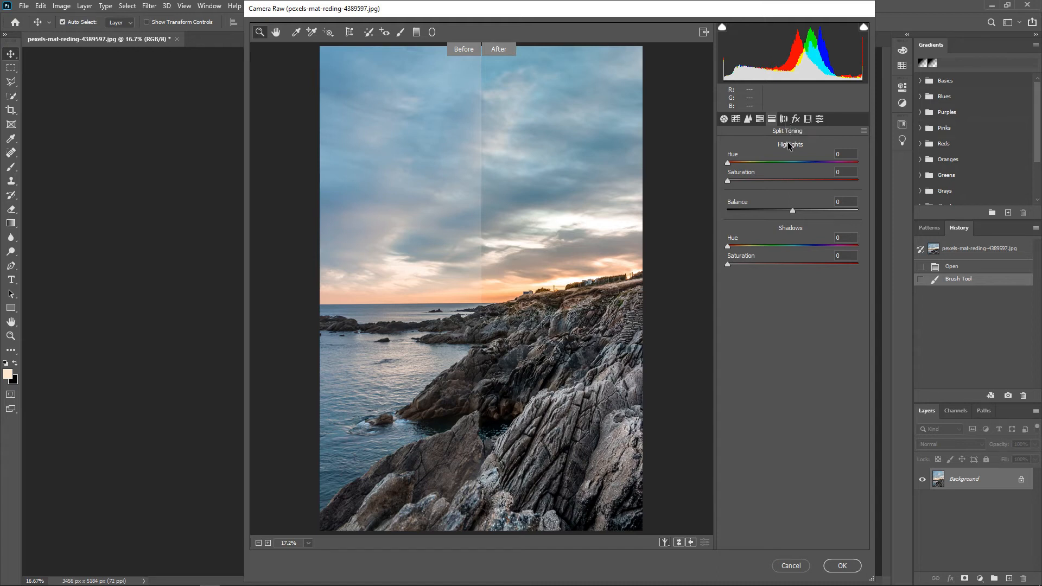
pyautogui.click(754, 162)
pyautogui.moveTo(755, 180); pyautogui.dragTo(734, 162)
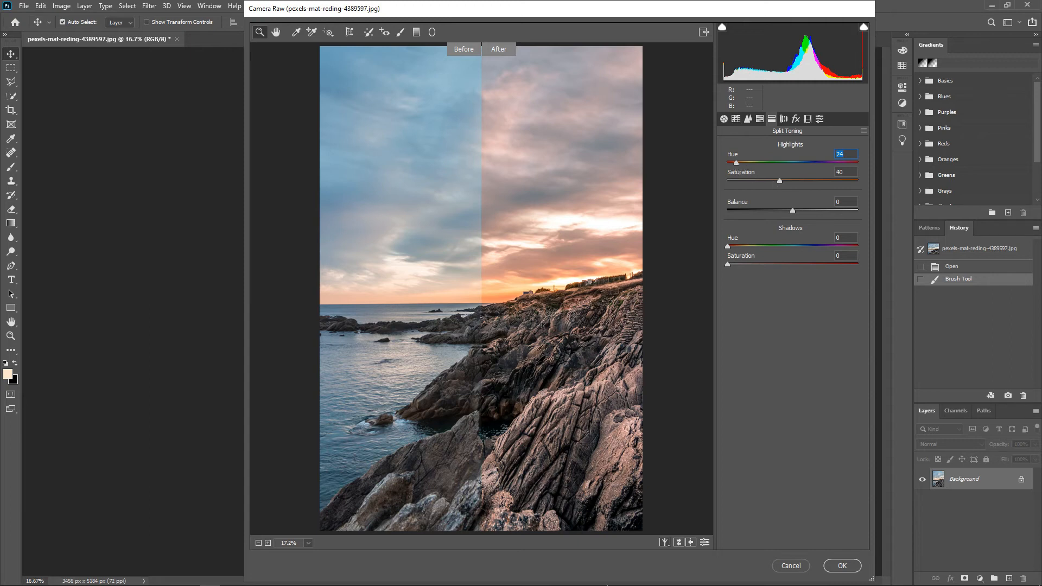
pyautogui.click(664, 542)
pyautogui.click(664, 542)
pyautogui.click(664, 542)
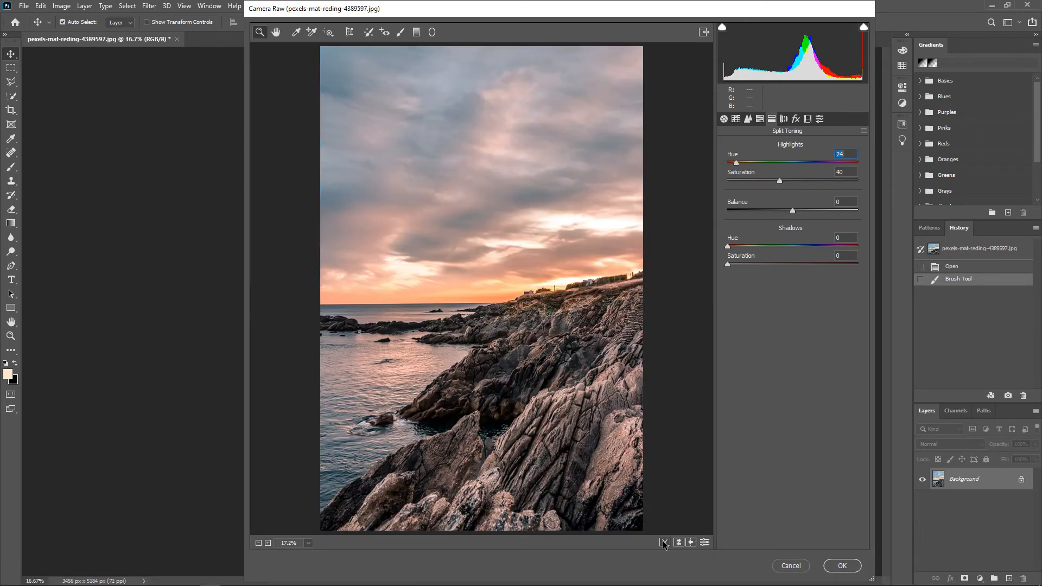
# Step: Show the before and after versions side by side and set the split-toning highlights saturation to 35
pyautogui.click(664, 542)
pyautogui.moveTo(779, 181); pyautogui.dragTo(771, 182)
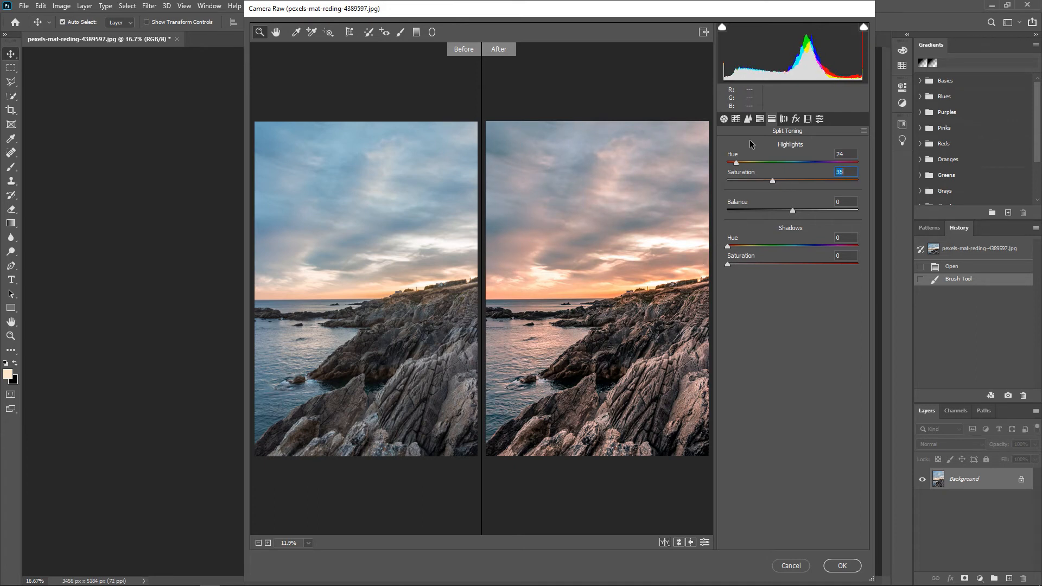
# Step: Raise the HSL saturation of the reds slightly and lower that of the oranges and yellows slightly
pyautogui.click(758, 120)
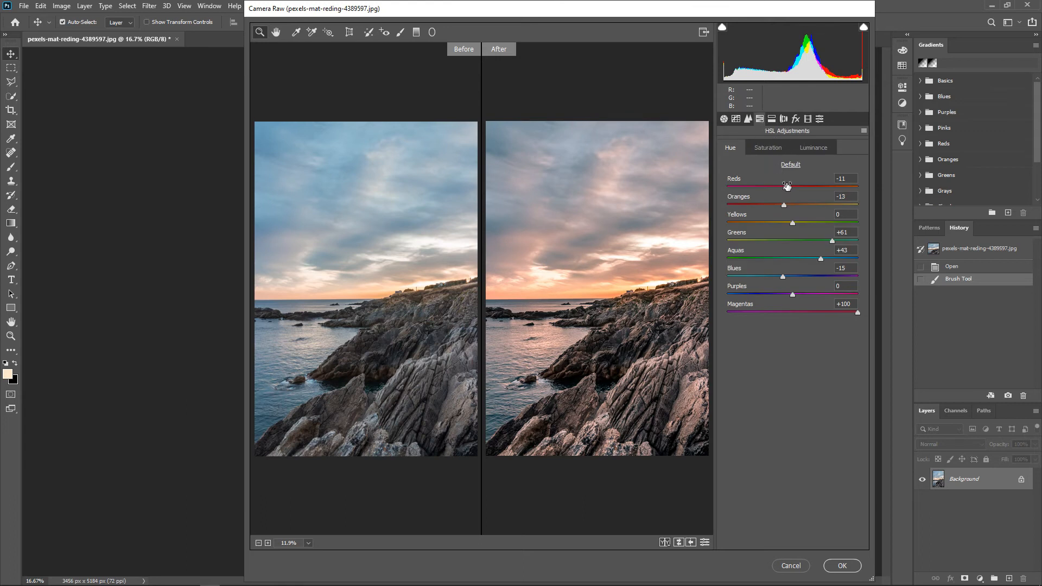
pyautogui.click(770, 147)
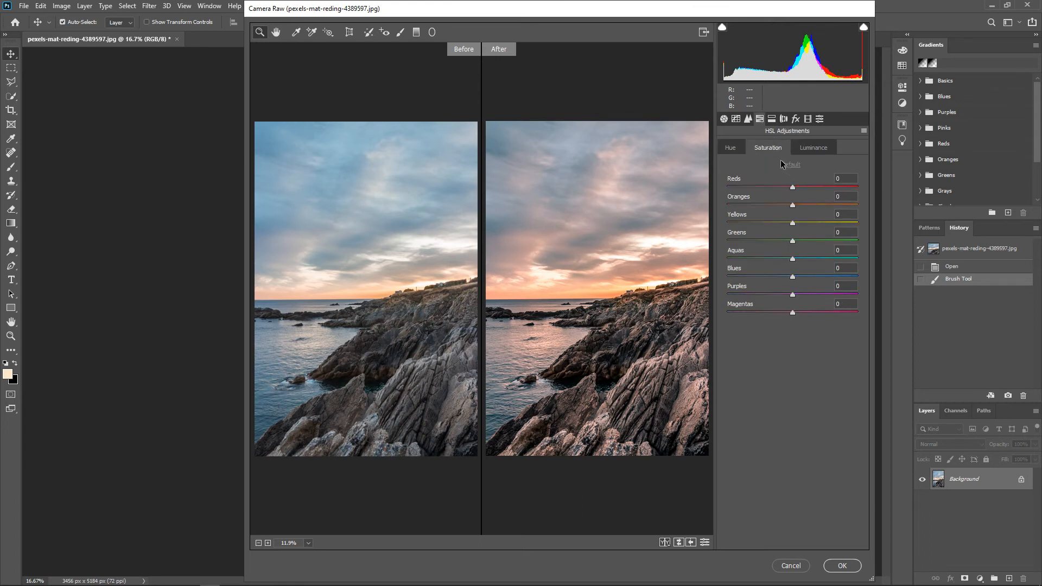
pyautogui.moveTo(793, 187); pyautogui.dragTo(759, 187)
pyautogui.moveTo(847, 194); pyautogui.dragTo(785, 207)
pyautogui.moveTo(792, 226)
pyautogui.mouseDown()
pyautogui.moveTo(757, 222)
pyautogui.moveTo(783, 228)
pyautogui.mouseUp()
pyautogui.moveTo(783, 188); pyautogui.dragTo(804, 190)
# Step: Set the HSL luminance to reds -3, oranges +48, yellows +24, greens -12, aquas -28, blues -21 and purples +20
pyautogui.click(810, 148)
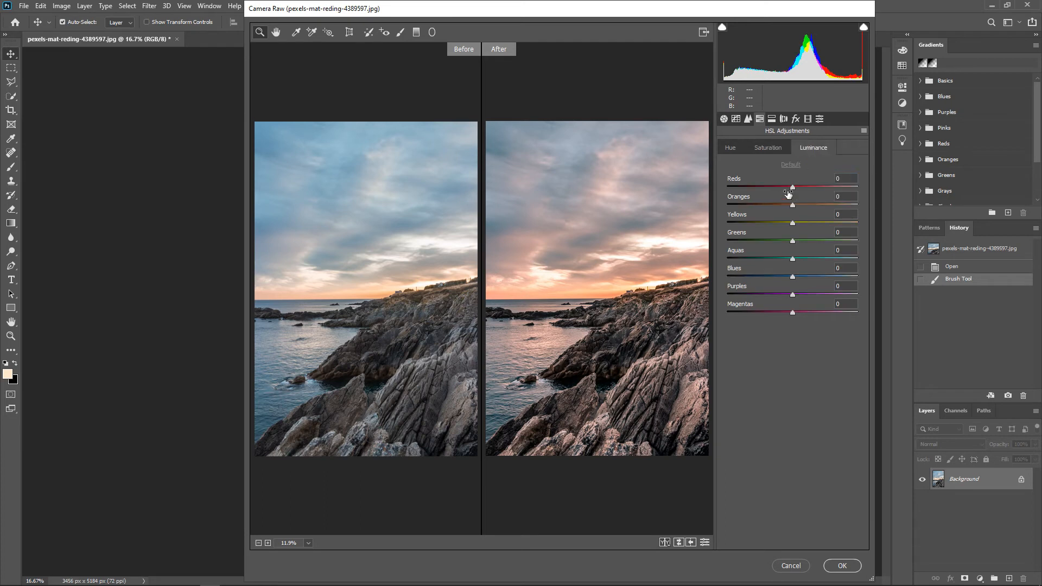
pyautogui.moveTo(858, 192); pyautogui.dragTo(777, 281)
pyautogui.click(791, 205)
pyautogui.moveTo(834, 297); pyautogui.dragTo(806, 300)
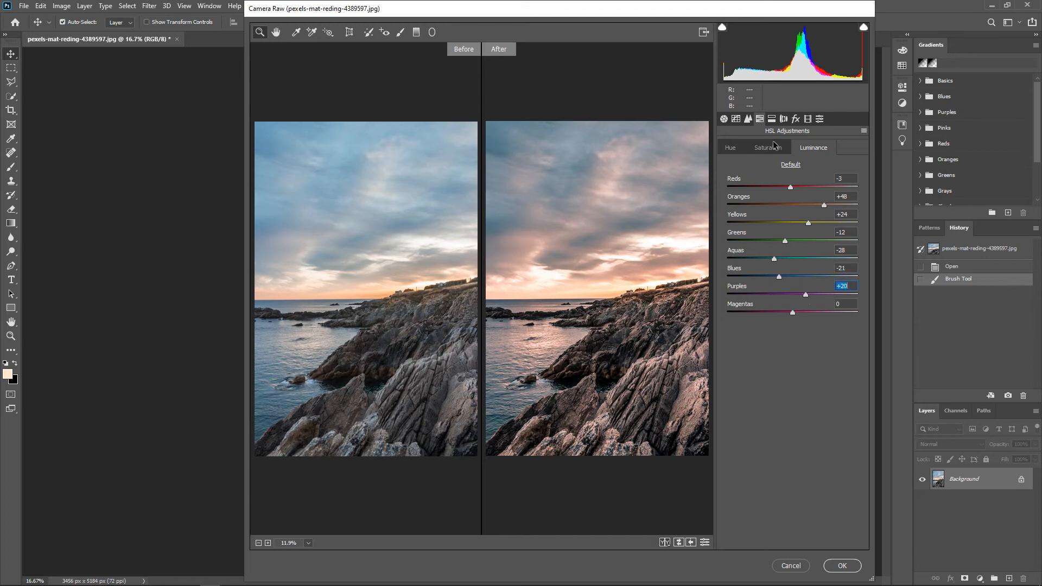
# Step: Shift the shadows tint in the camera calibration settings to +34
pyautogui.click(784, 119)
pyautogui.click(795, 119)
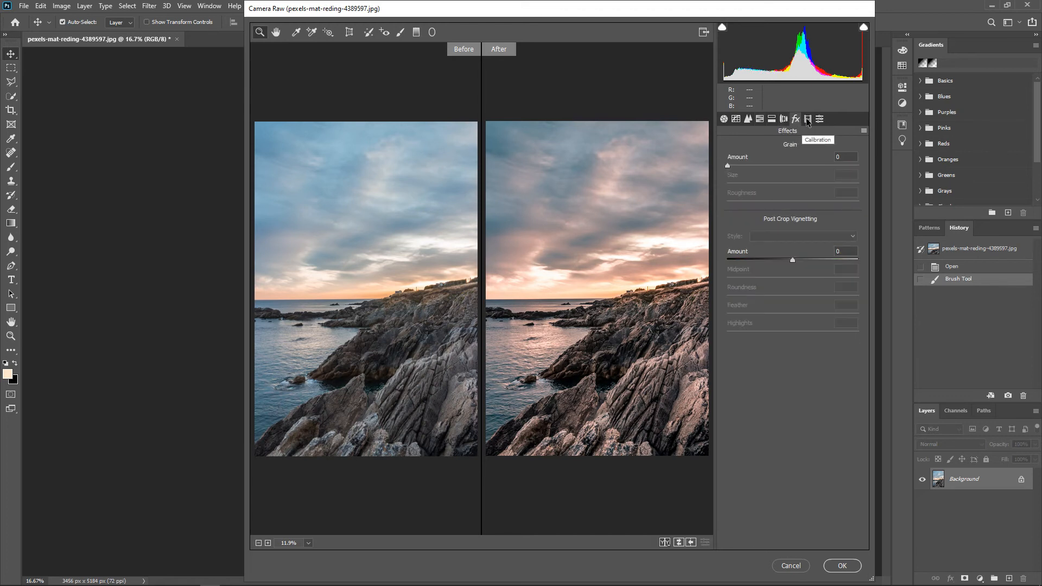
pyautogui.click(808, 119)
pyautogui.moveTo(792, 190); pyautogui.dragTo(821, 193)
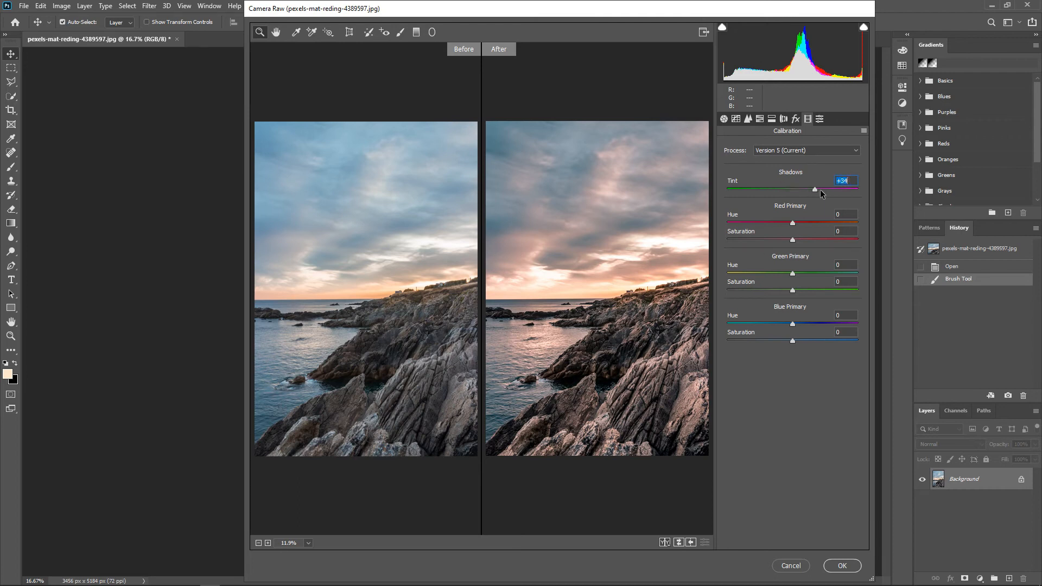
# Step: Set the split-toning highlights hue to 23 and apply the Camera Raw filter to the photo
pyautogui.click(778, 124)
pyautogui.click(771, 119)
pyautogui.moveTo(734, 162)
pyautogui.mouseDown()
pyautogui.moveTo(743, 163)
pyautogui.moveTo(723, 163)
pyautogui.moveTo(734, 165)
pyautogui.mouseUp()
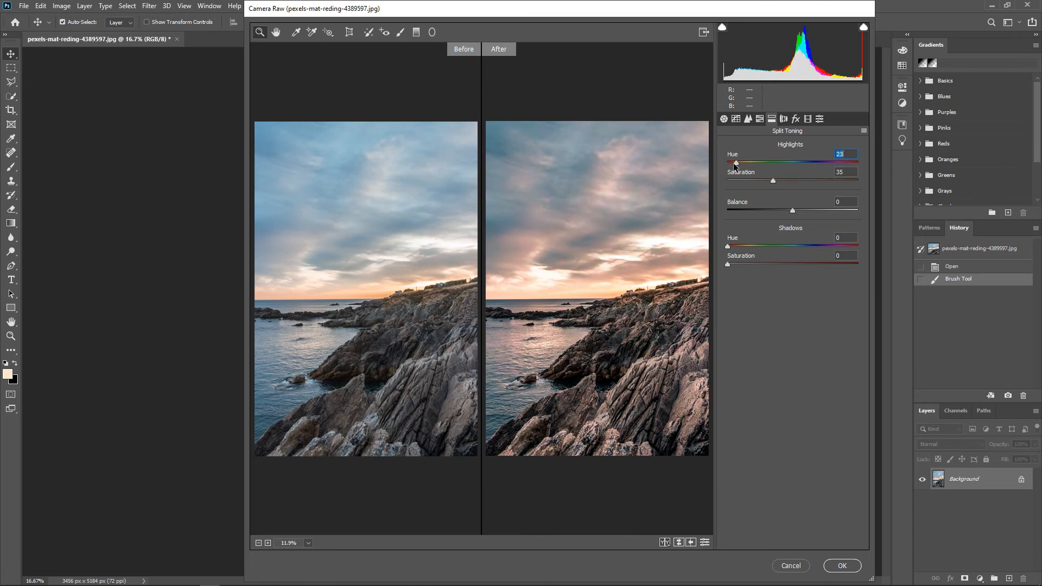
pyautogui.click(840, 565)
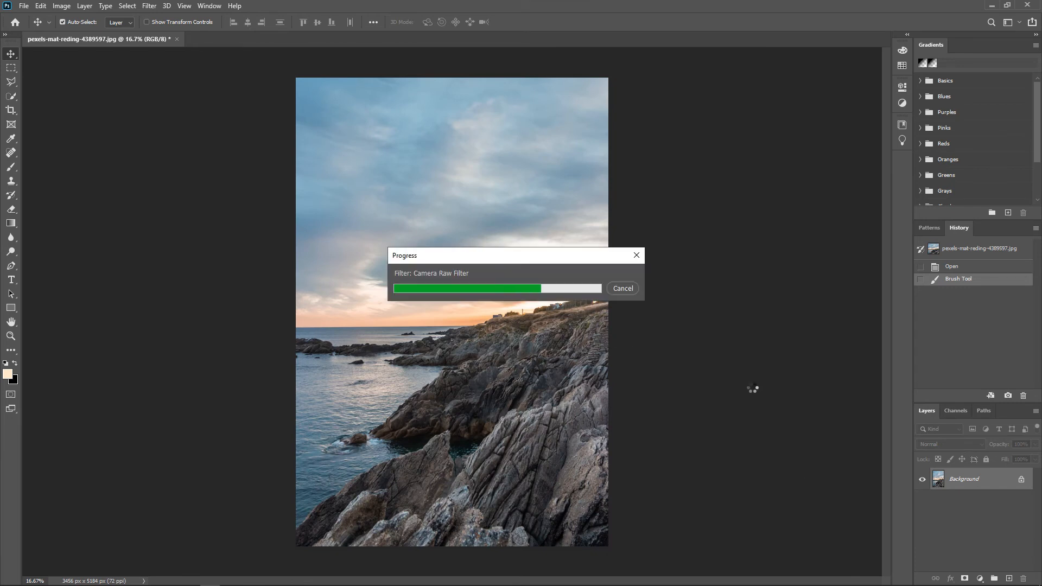
# Step: Duplicate the graded Background layer and add an empty layer on top, with a near-white color sampled near the horizon
pyautogui.moveTo(980, 483); pyautogui.dragTo(1009, 579)
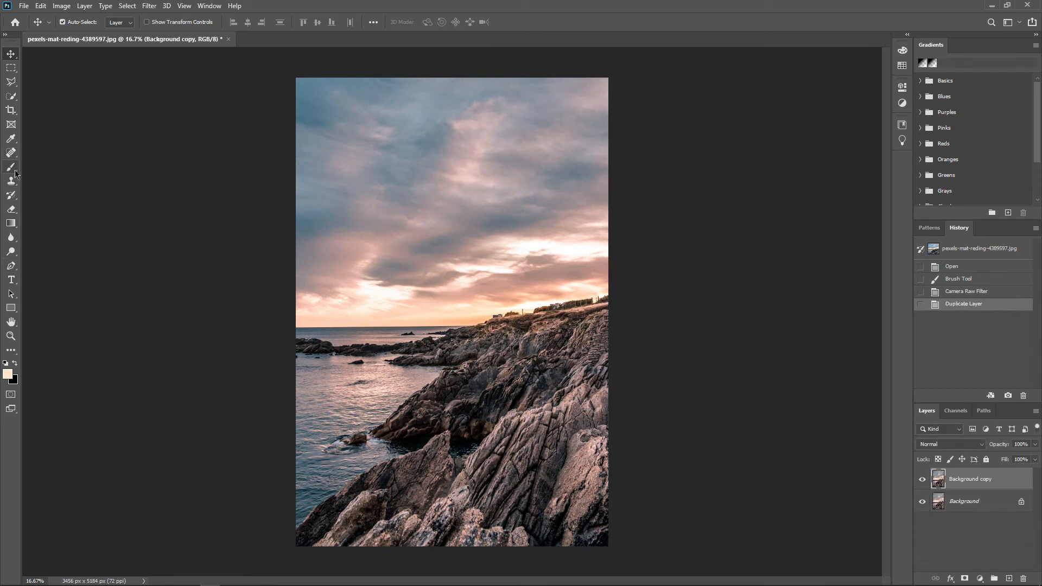
pyautogui.click(11, 139)
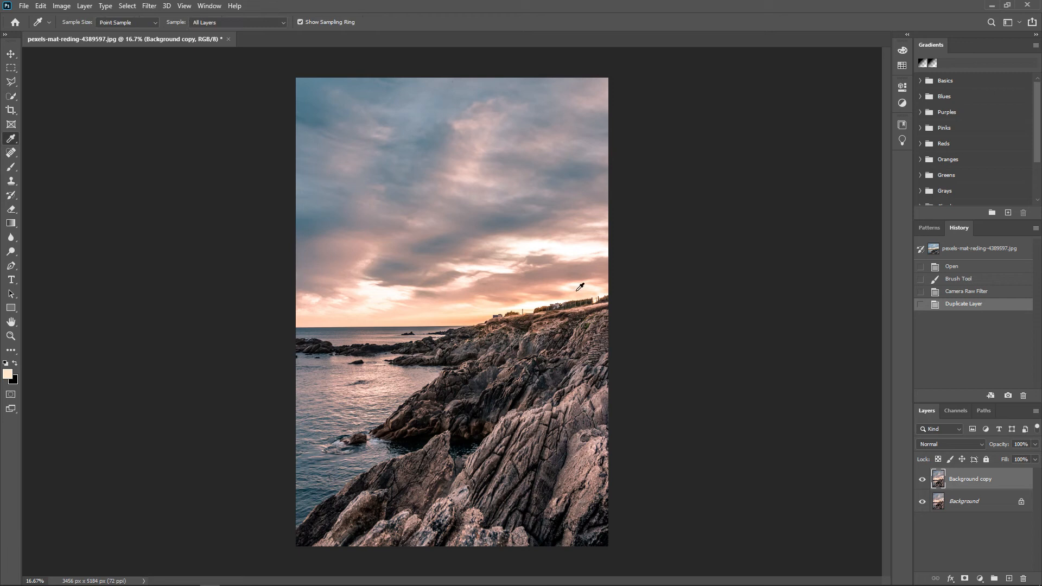
pyautogui.click(530, 303)
pyautogui.click(1007, 578)
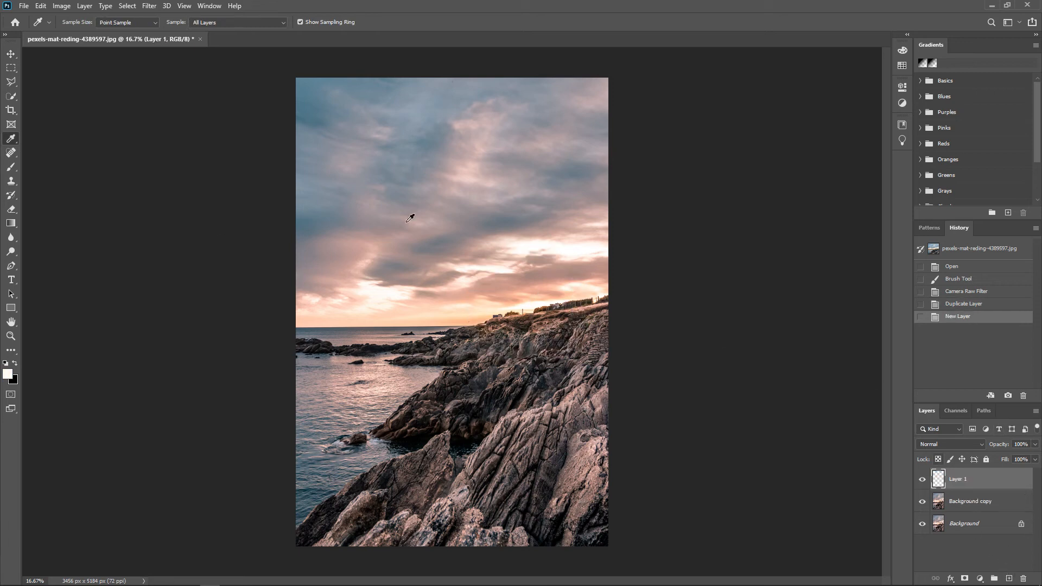
# Step: Try single soft white brush dabs at 291 px and 2520 px on the horizon and undo both
pyautogui.click(11, 167)
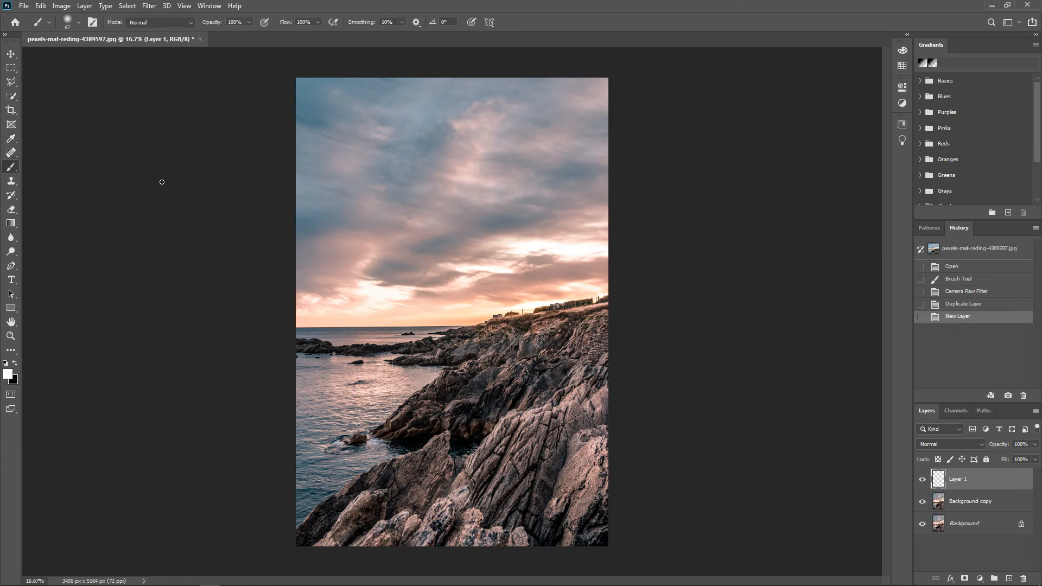
pyautogui.rightClick(489, 281)
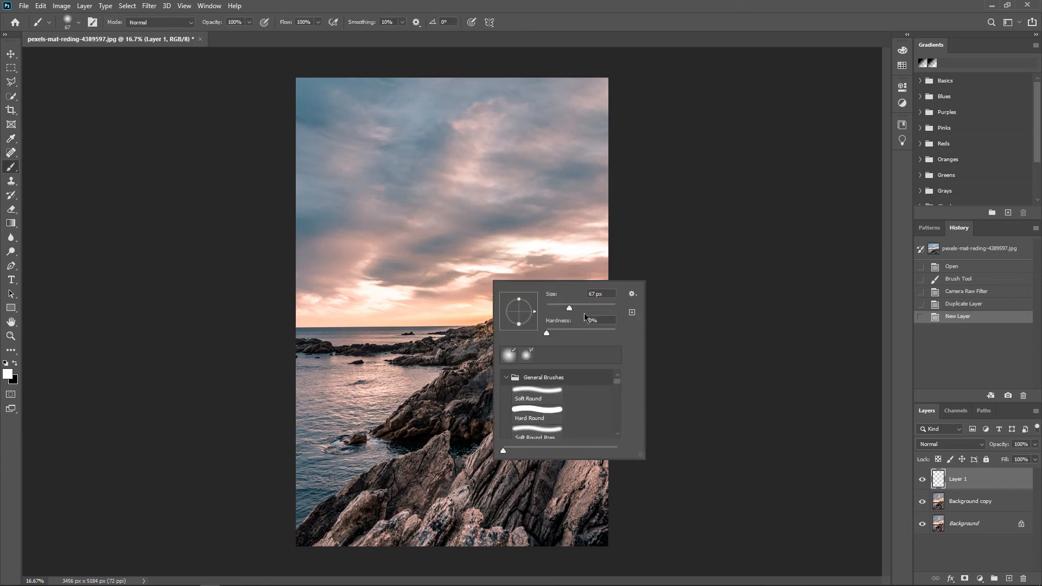
pyautogui.click(473, 315)
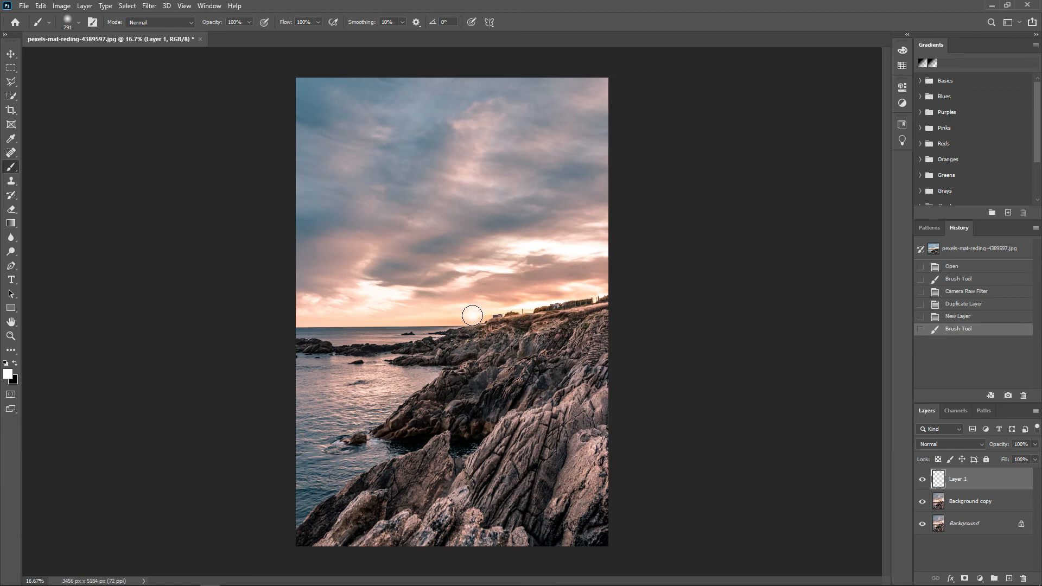
pyautogui.hotkey('ctrl', 'z')
pyautogui.rightClick(526, 298)
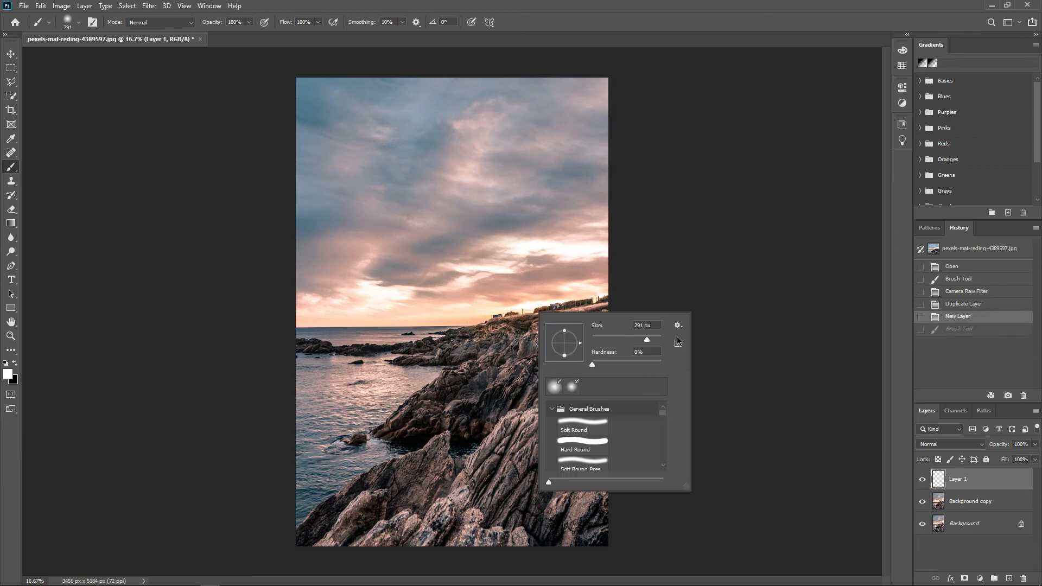
pyautogui.click(657, 338)
pyautogui.click(510, 321)
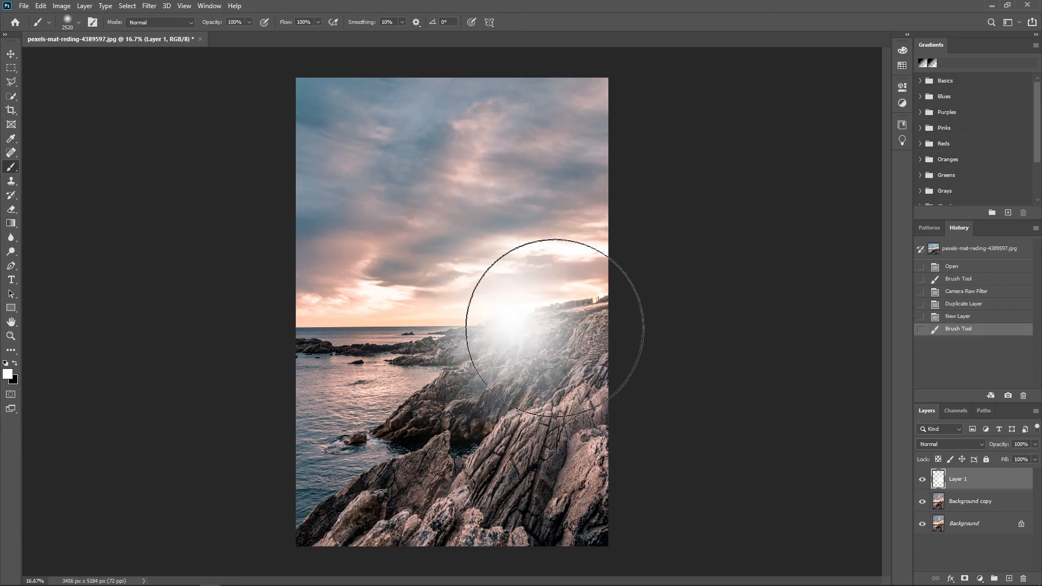
pyautogui.hotkey('ctrl', 'z')
# Step: Paint one soft glow over the horizon beside the cliff with a 1102 px brush in a peach color sampled from the sunset
pyautogui.rightClick(520, 321)
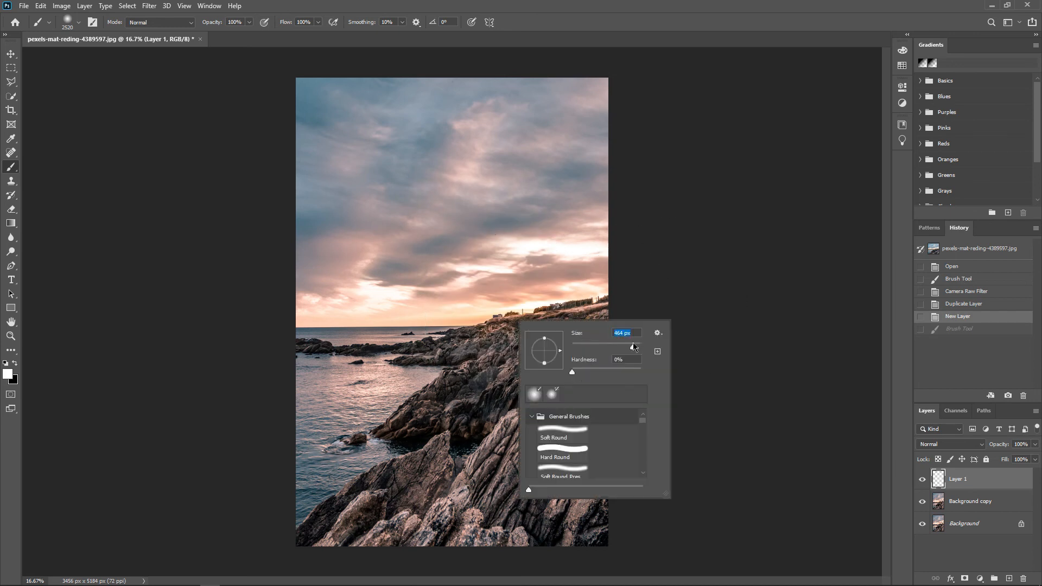
pyautogui.moveTo(635, 343); pyautogui.dragTo(636, 344)
pyautogui.click(11, 139)
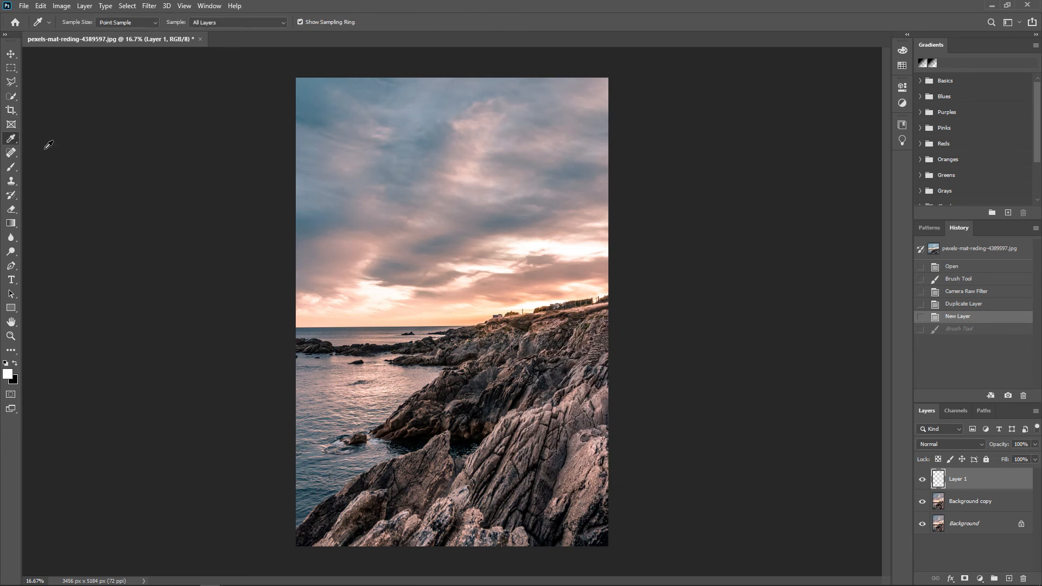
pyautogui.click(504, 306)
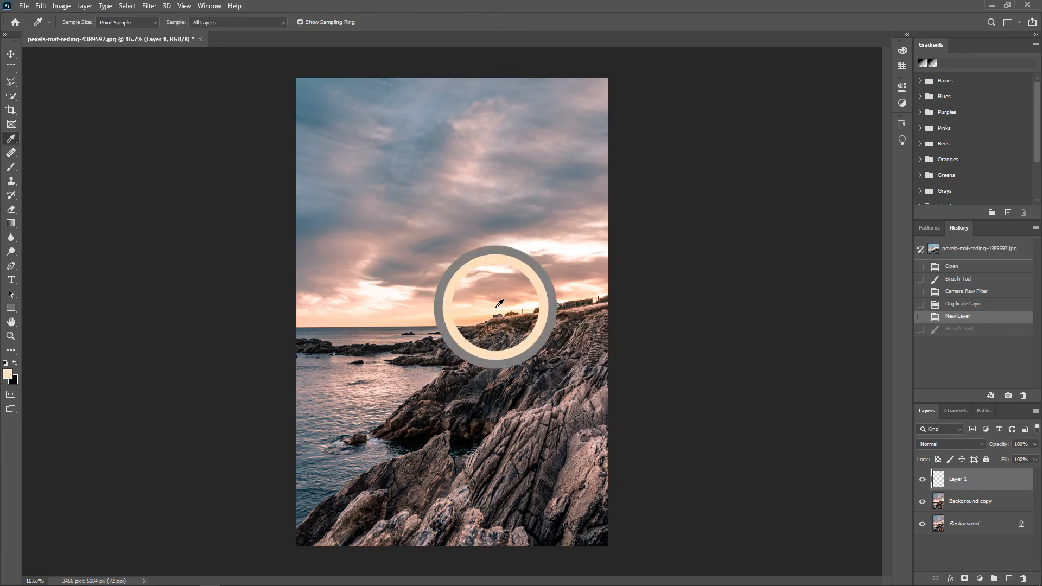
pyautogui.click(10, 166)
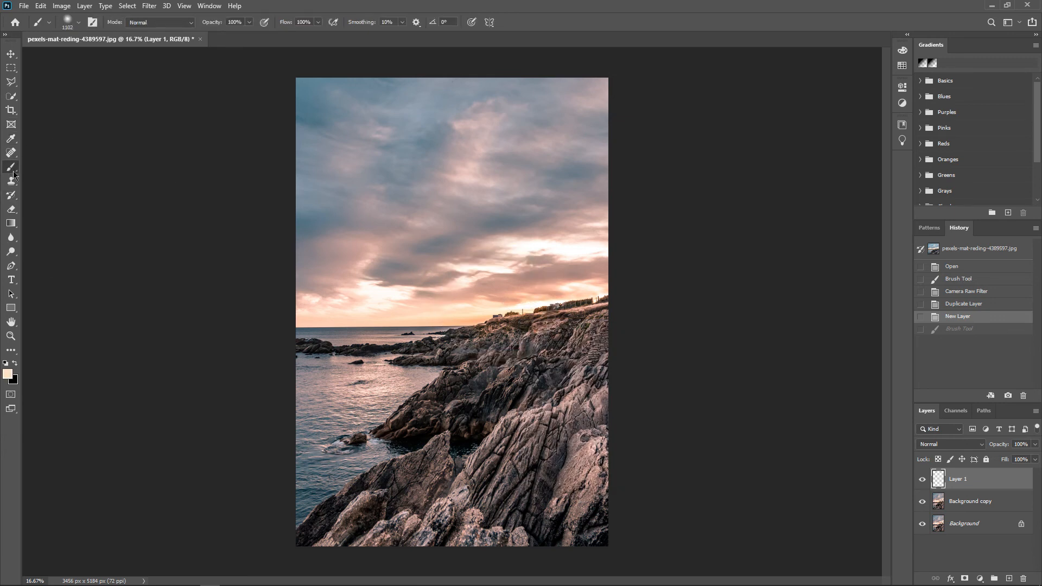
pyautogui.click(526, 302)
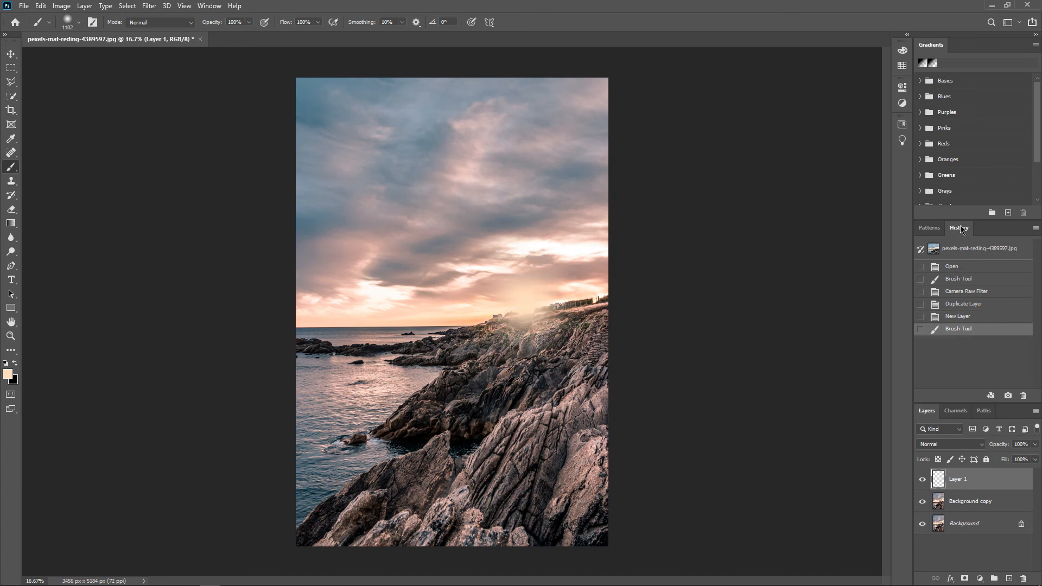
# Step: Set the blending mode of the glow layer to Soft Light
pyautogui.click(950, 444)
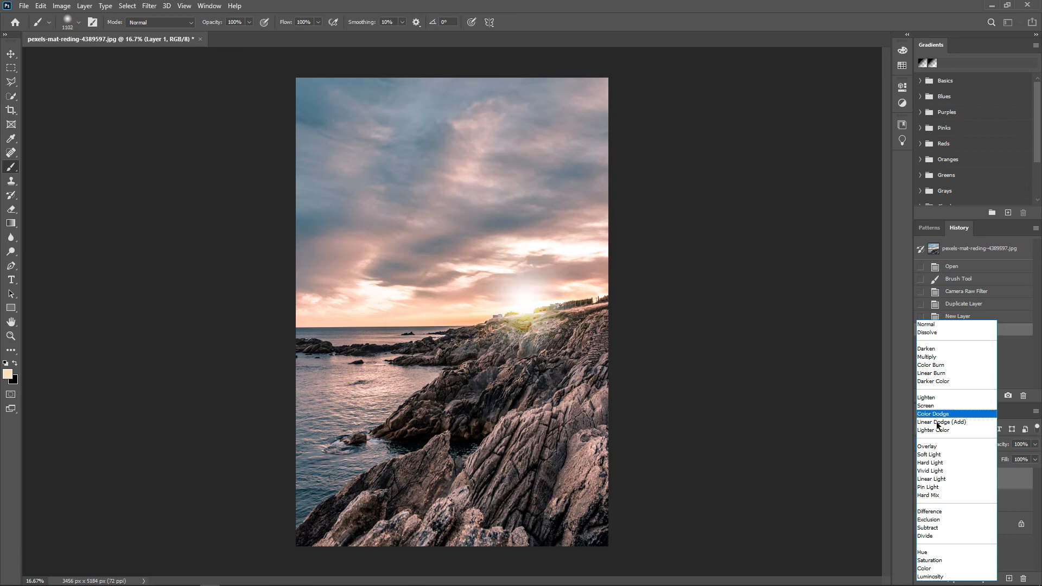
pyautogui.click(939, 455)
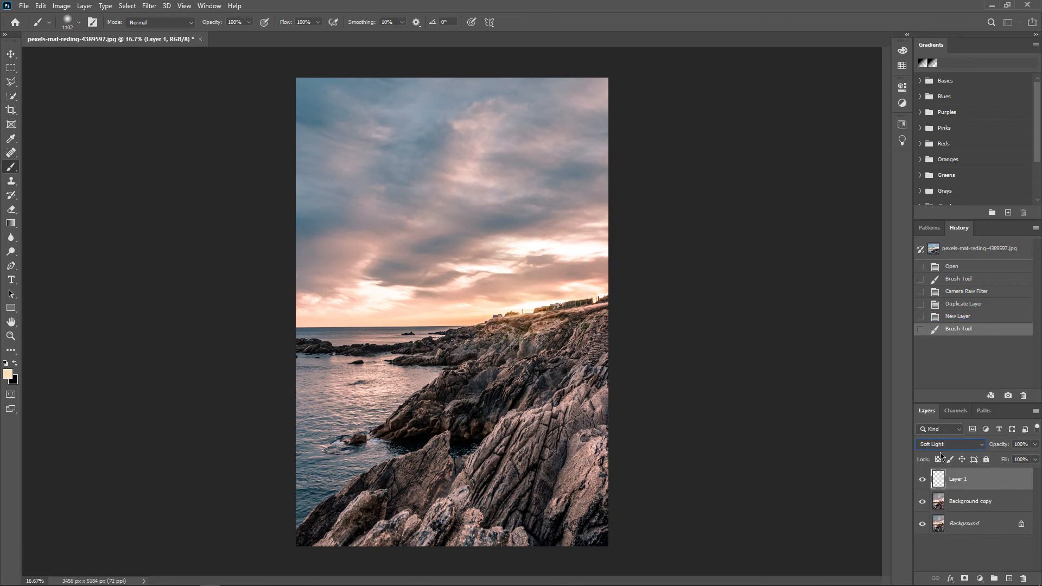
pyautogui.click(937, 446)
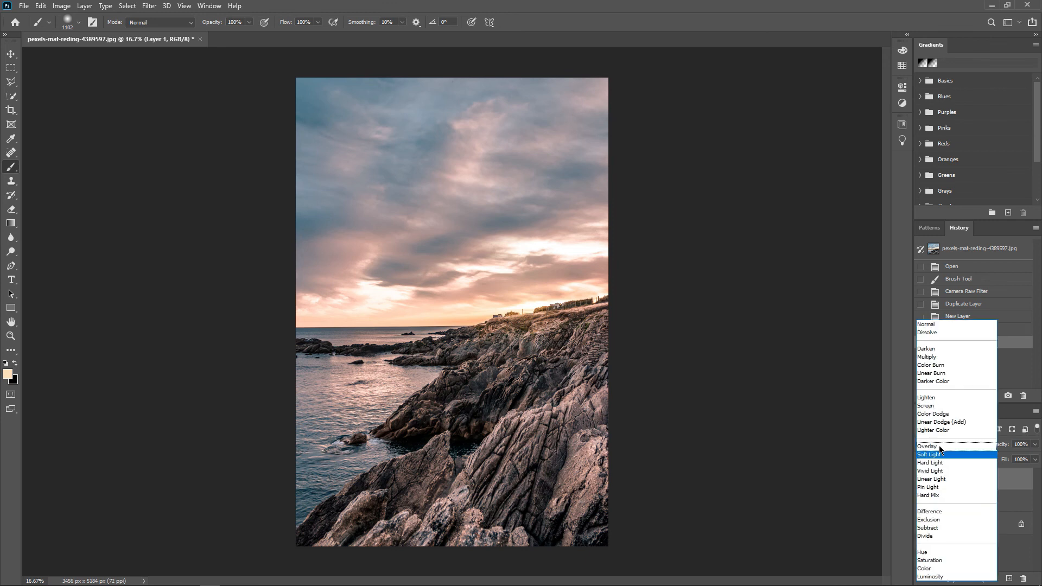
pyautogui.click(939, 455)
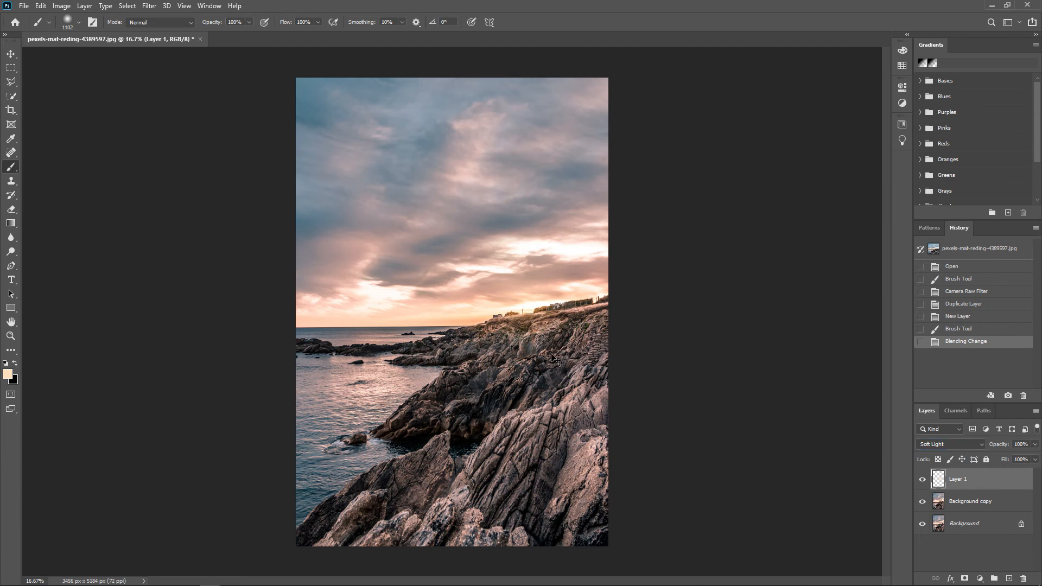
# Step: Scale the glow layer proportionally to about 337% with Free Transform so it spreads beyond the whole photo, and commit it
pyautogui.hotkey('ctrl', 't')
pyautogui.moveTo(442, 390); pyautogui.dragTo(386, 445)
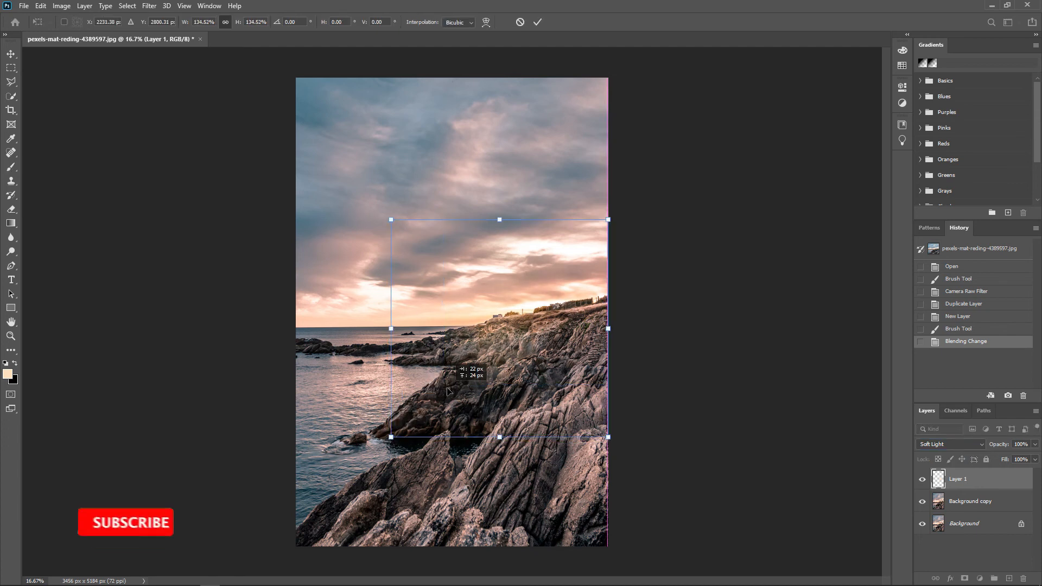
pyautogui.moveTo(437, 411); pyautogui.dragTo(456, 393)
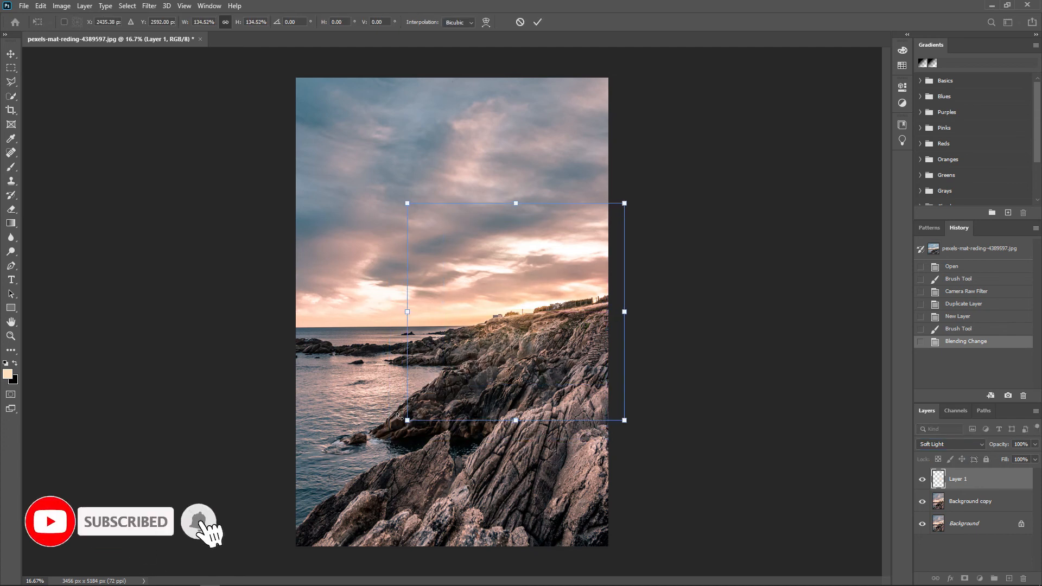
pyautogui.moveTo(407, 420); pyautogui.dragTo(429, 411)
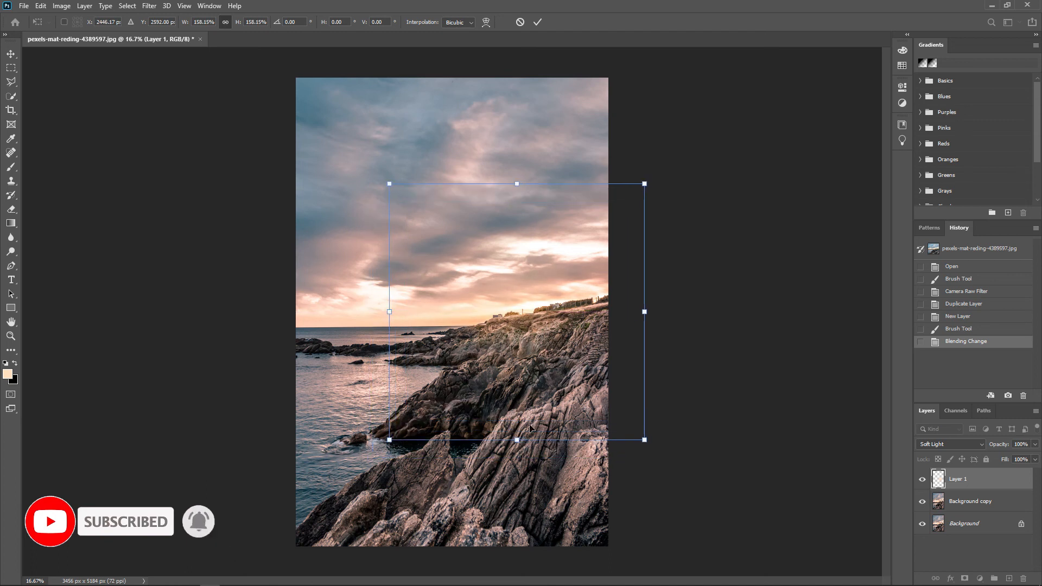
pyautogui.moveTo(651, 316); pyautogui.dragTo(708, 312)
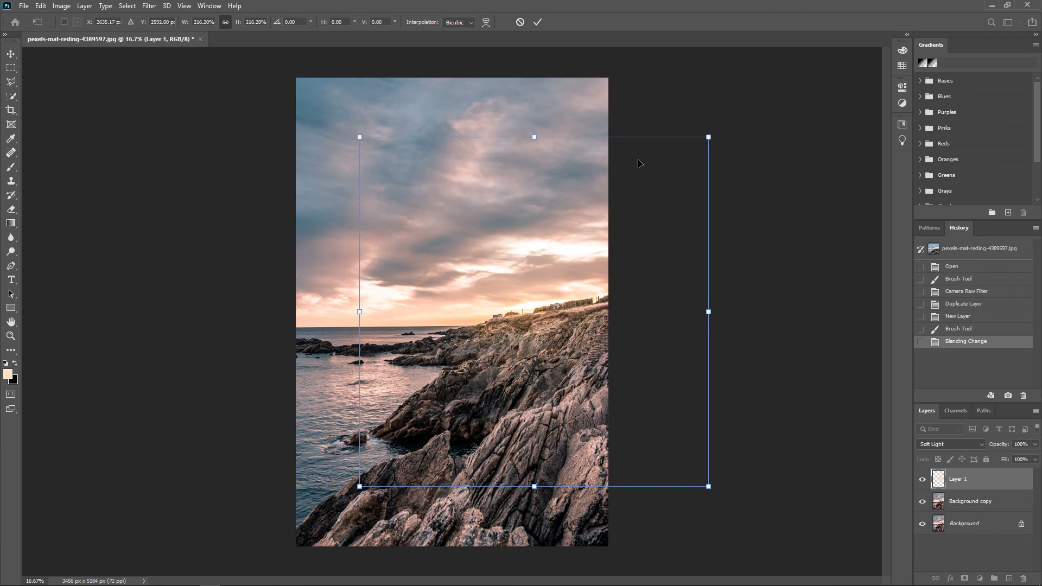
pyautogui.moveTo(360, 313); pyautogui.dragTo(165, 332)
pyautogui.moveTo(431, 329); pyautogui.dragTo(464, 329)
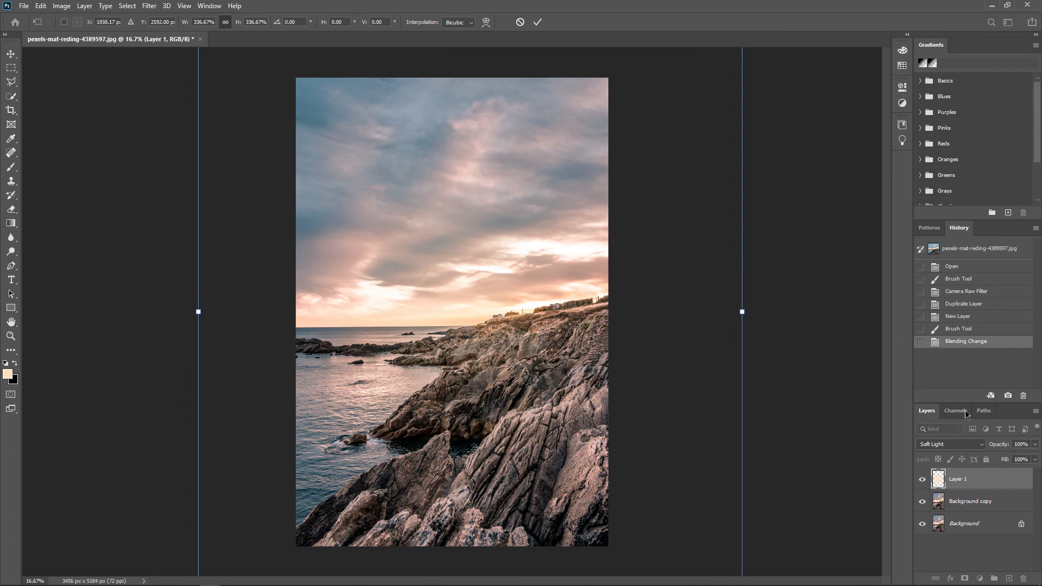
pyautogui.click(537, 22)
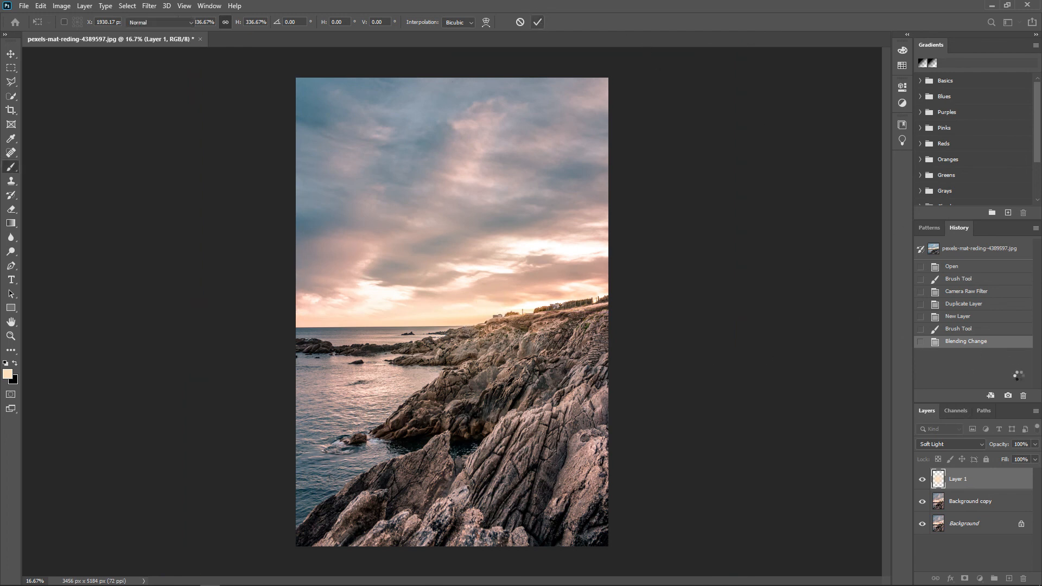
# Step: Reduce the glow layer's opacity in two adjustments, comparing the photo with the layer hidden and shown
pyautogui.moveTo(1003, 448); pyautogui.dragTo(978, 448)
pyautogui.click(923, 481)
pyautogui.click(922, 481)
pyautogui.click(922, 480)
pyautogui.click(922, 481)
pyautogui.moveTo(1007, 448); pyautogui.dragTo(999, 446)
pyautogui.click(920, 481)
pyautogui.click(921, 480)
# Step: Add a Color Lookup adjustment layer above the glow layer and try the LateSunset.3DL and HorrorBlue.3DL looks on the photo
pyautogui.click(980, 579)
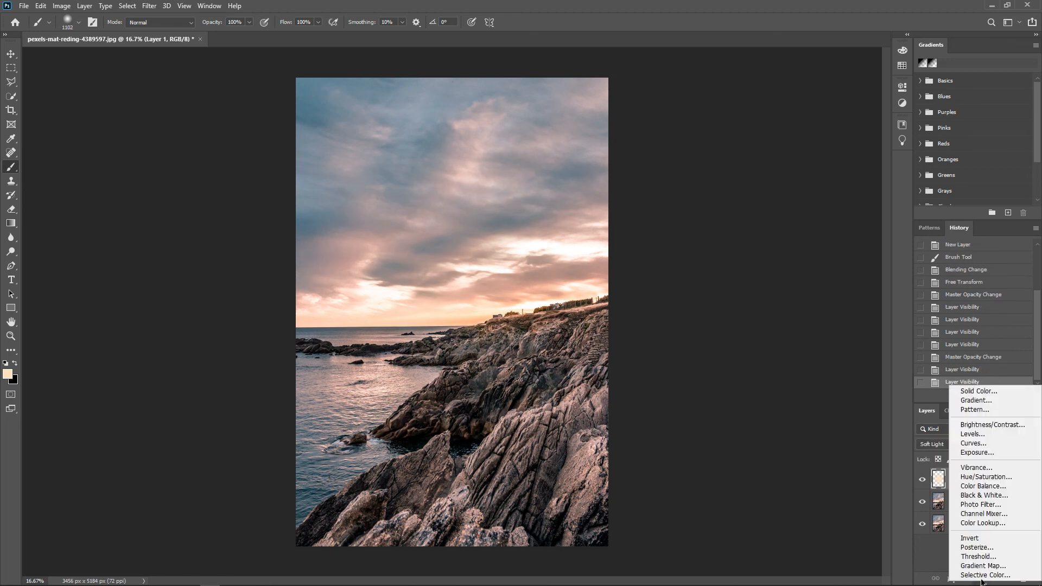
pyautogui.click(983, 522)
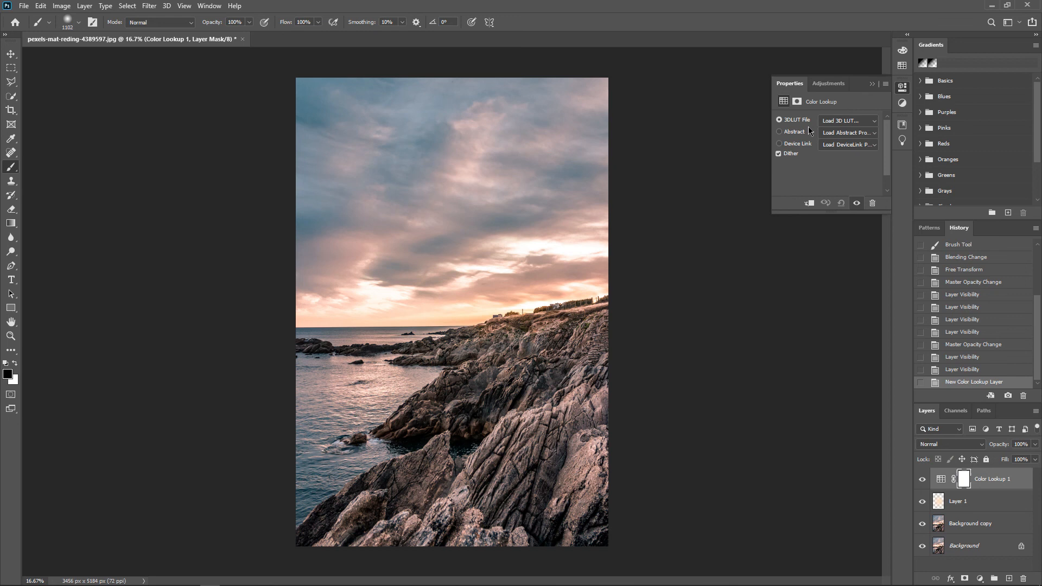
pyautogui.click(846, 120)
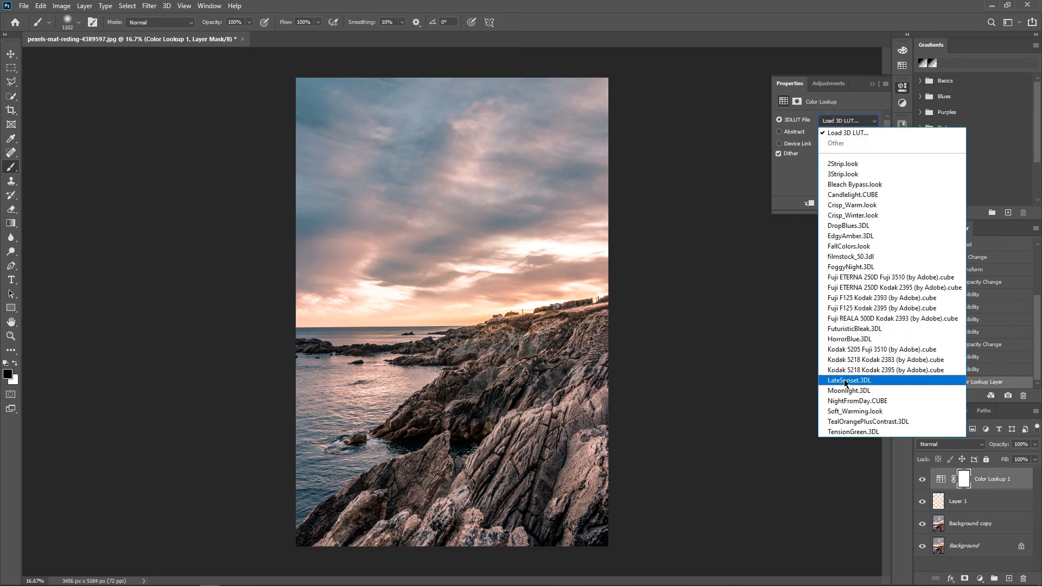
pyautogui.click(845, 380)
pyautogui.click(836, 121)
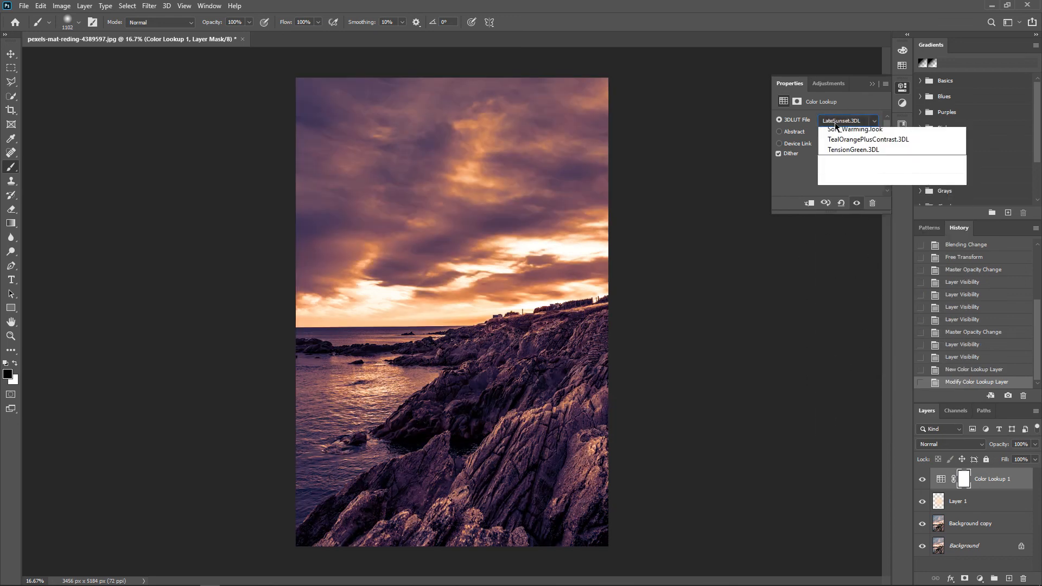
pyautogui.click(853, 330)
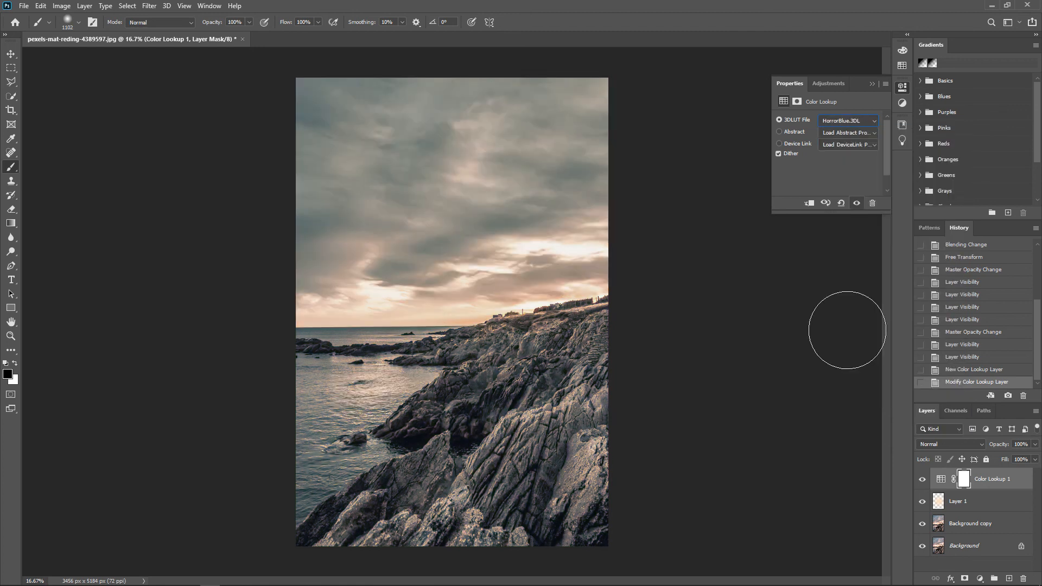
# Step: Set the Color Lookup layer's 3DLUT file to Kodak 5205 Fuji 3510 (by Adobe).cube and collapse its properties
pyautogui.press('Down')
pyautogui.press('Down')
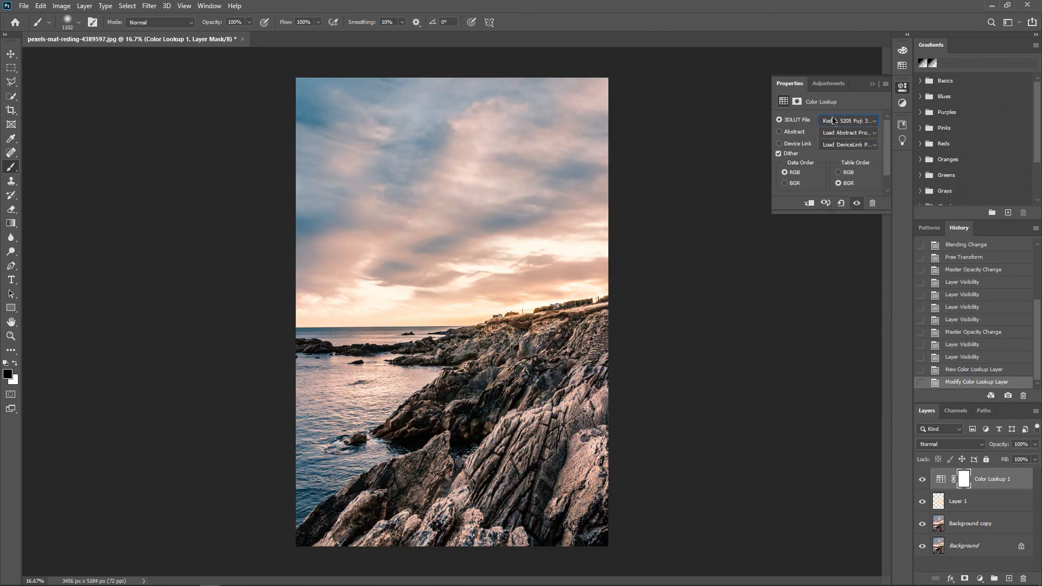
pyautogui.click(835, 122)
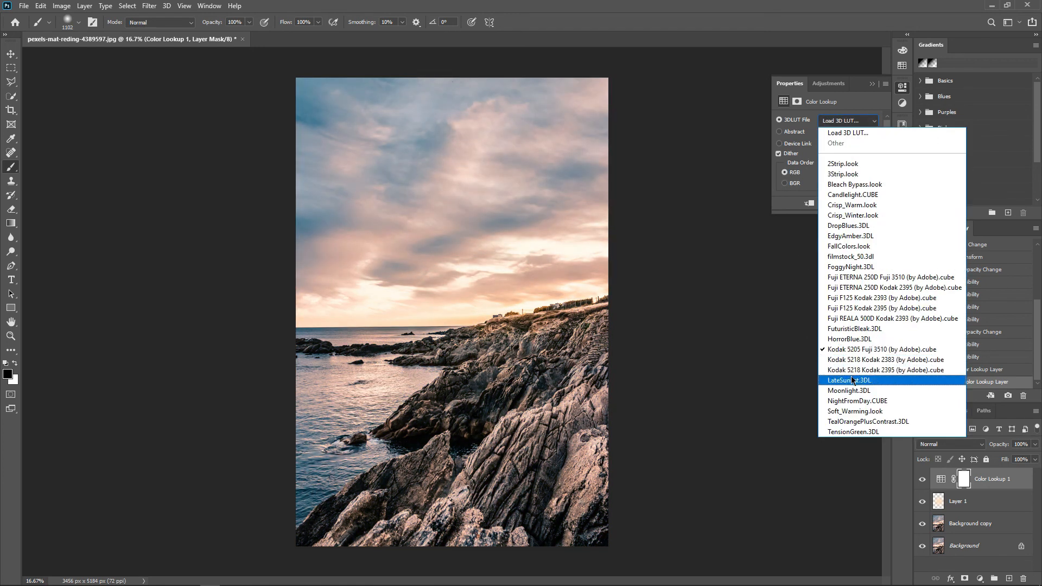
pyautogui.click(855, 349)
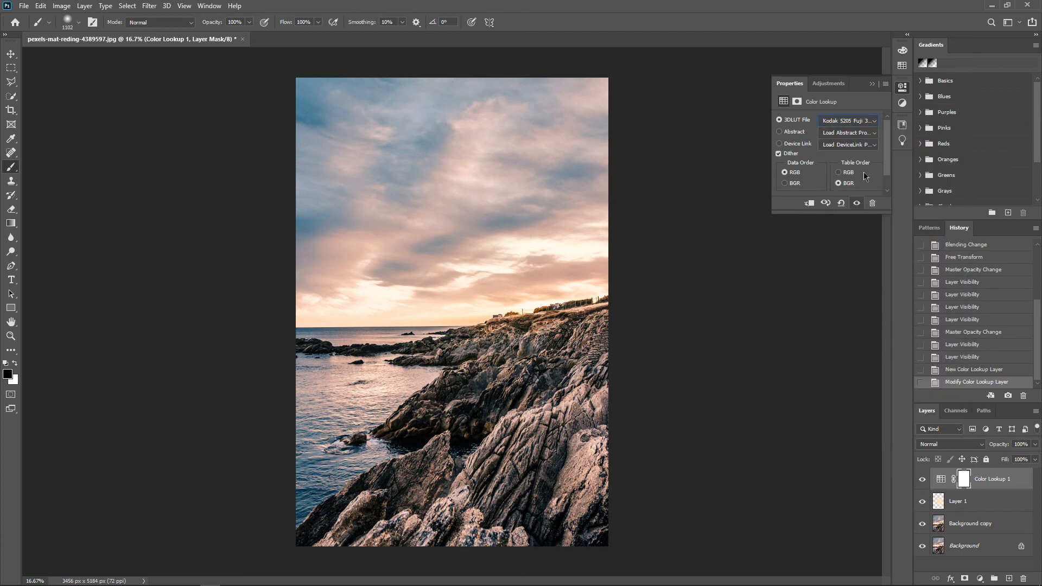
pyautogui.click(871, 84)
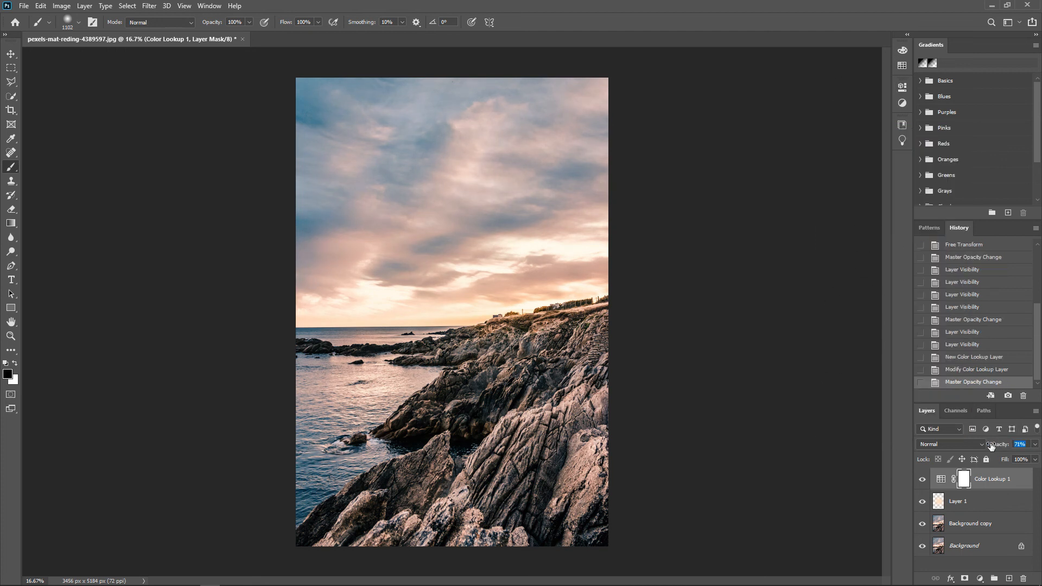
# Step: Reduce the Color Lookup layer's opacity and compare the photo with the layer hidden and shown
pyautogui.click(921, 479)
pyautogui.click(920, 479)
pyautogui.click(921, 480)
pyautogui.click(920, 479)
pyautogui.click(920, 479)
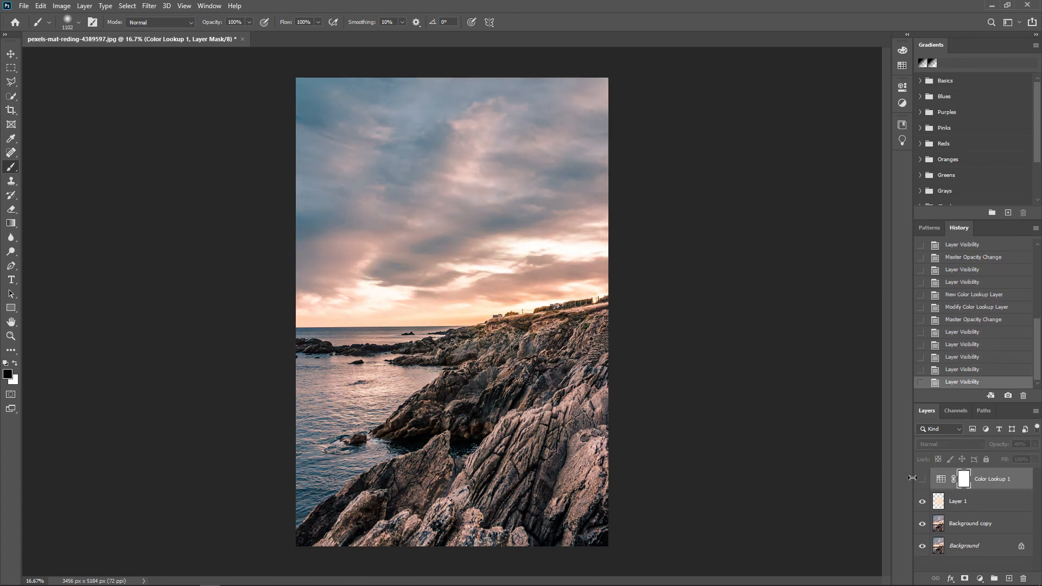